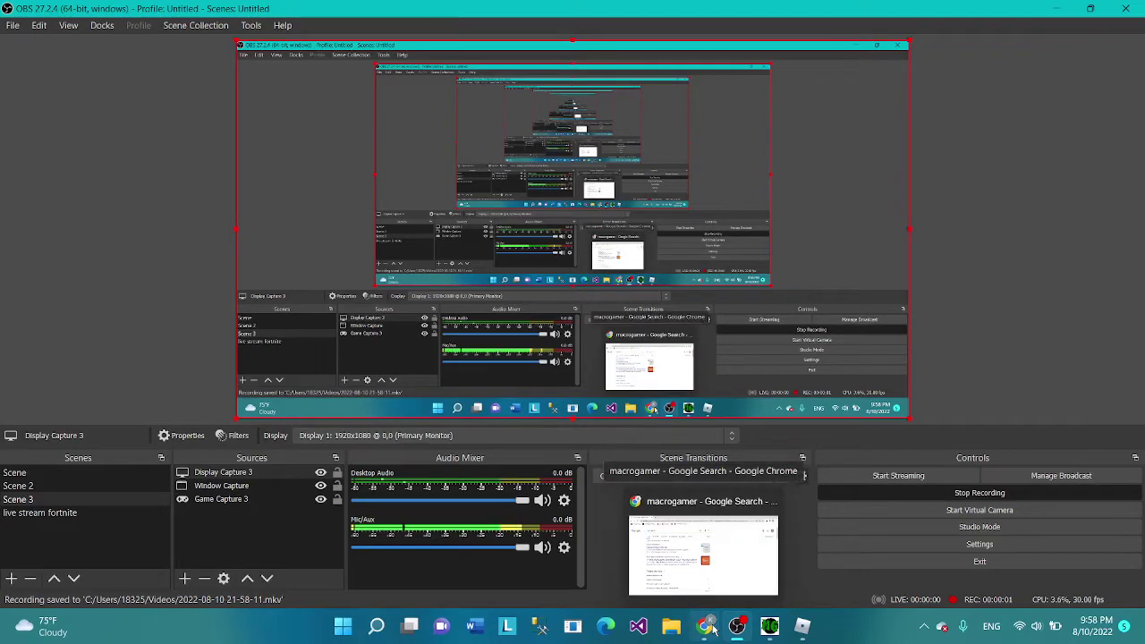
# Switch to Chrome, open the Download MacroGamer result and look through the page for the setup download links
pyautogui.click(713, 629)
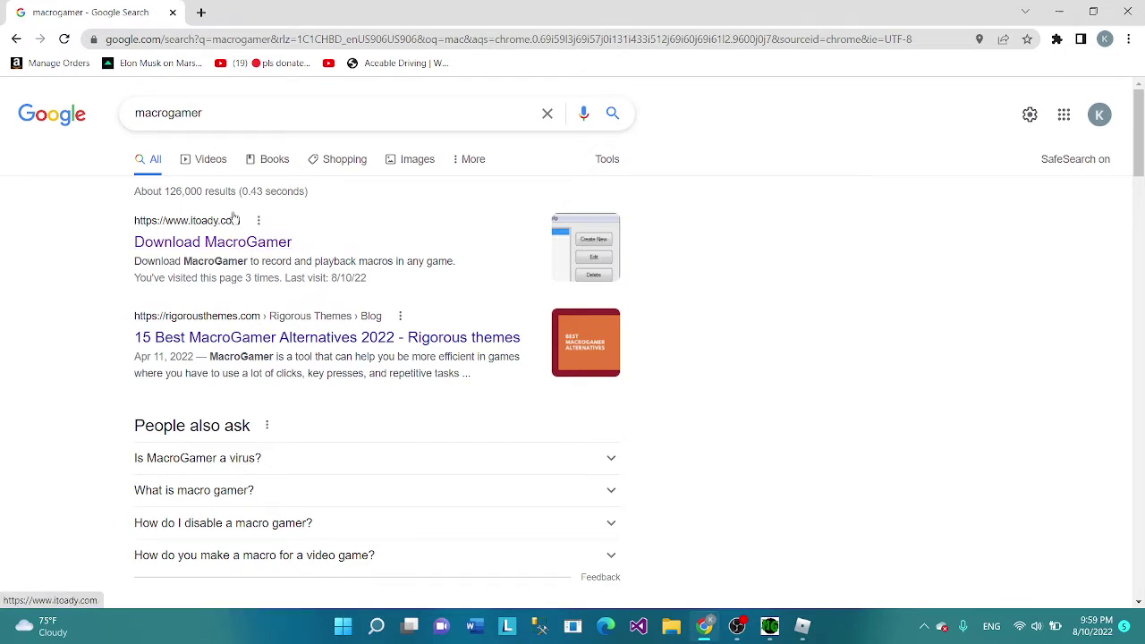
pyautogui.click(232, 247)
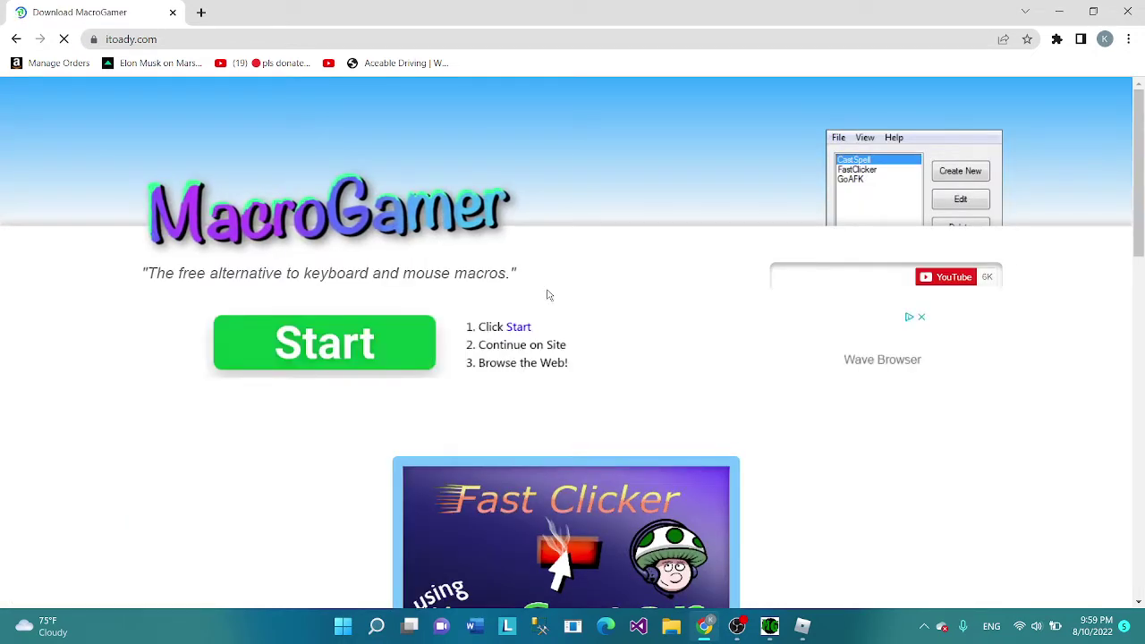
pyautogui.scroll(-8, 560, 283)
pyautogui.scroll(-2, 546, 282)
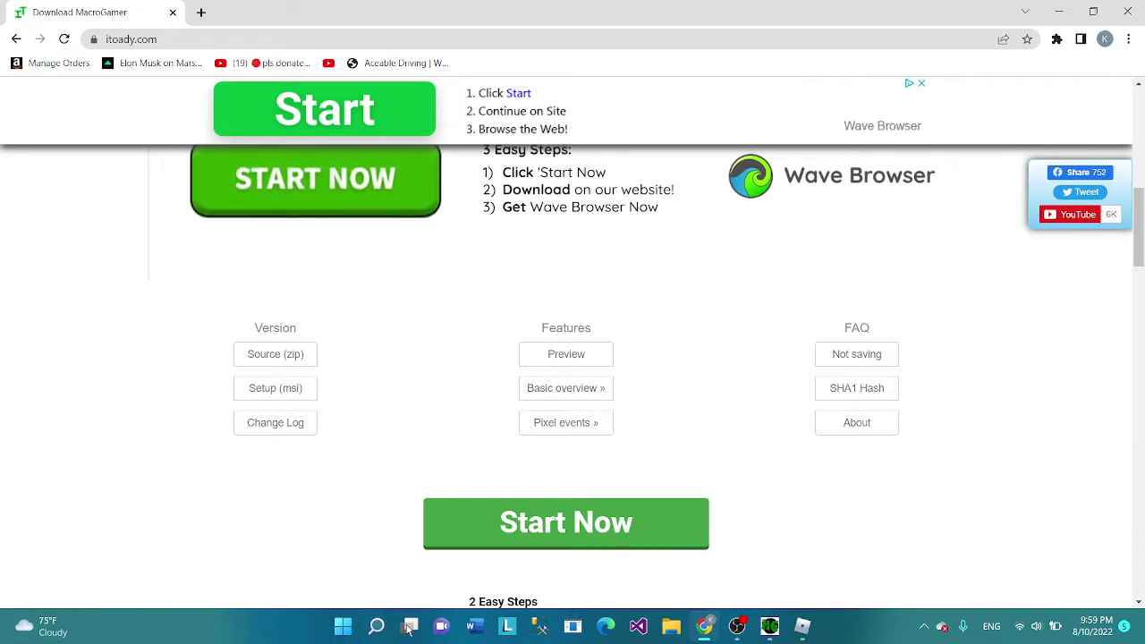
pyautogui.click(377, 628)
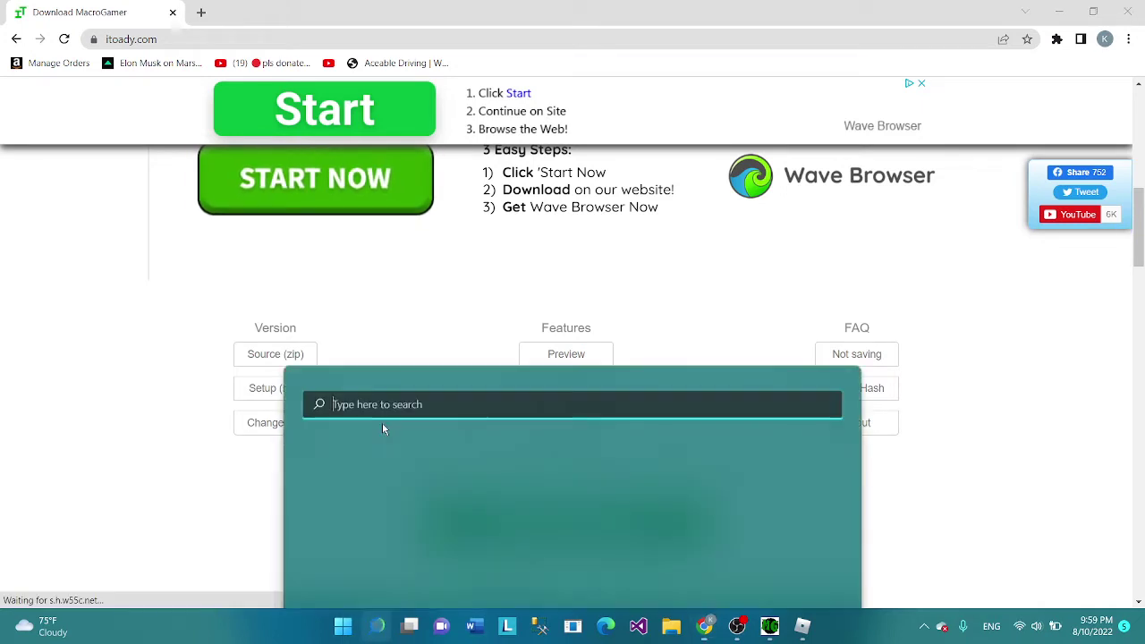
pyautogui.write('ma')
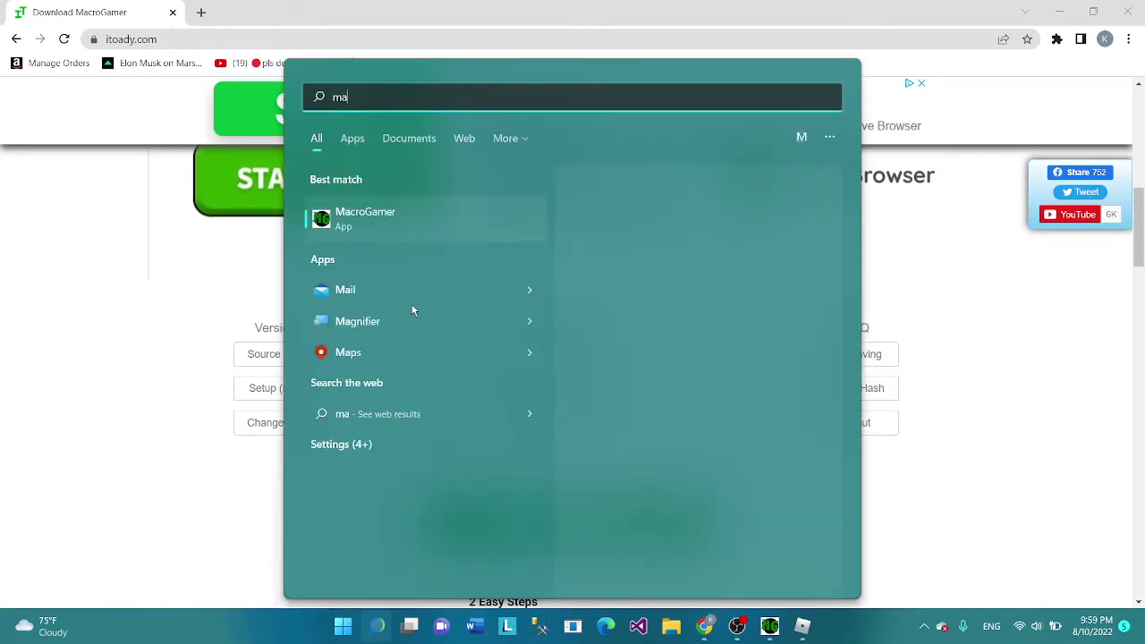
pyautogui.press('BackSpace')
pyautogui.press('BackSpace')
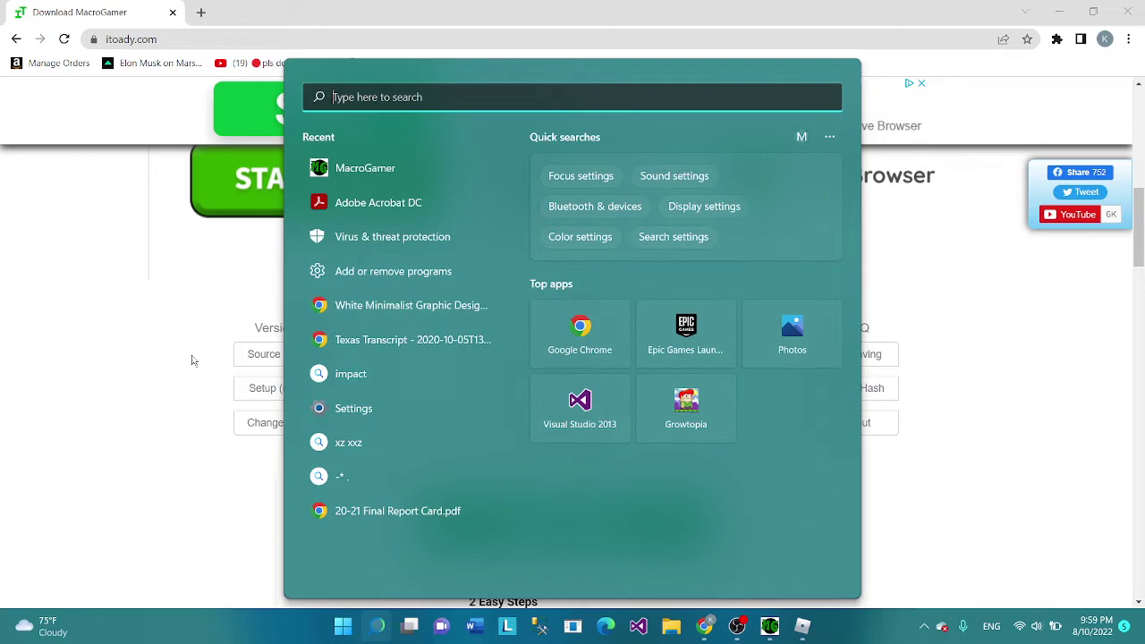
pyautogui.click(154, 343)
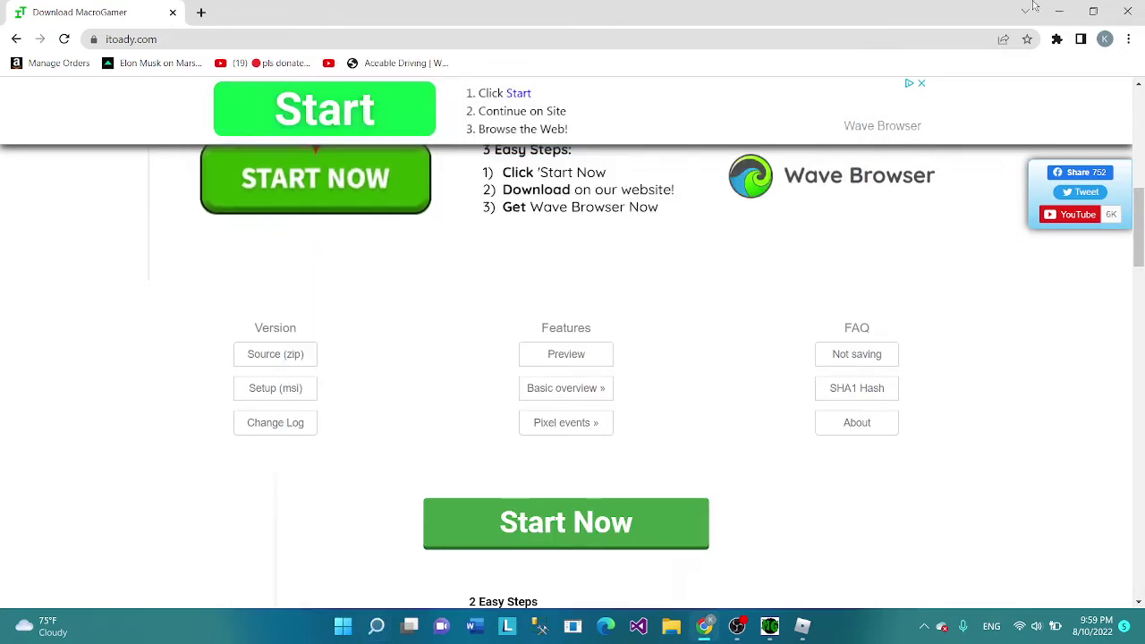
# Close the browser, switch to Roblox and bring up MacroGamer over the game
pyautogui.click(1127, 11)
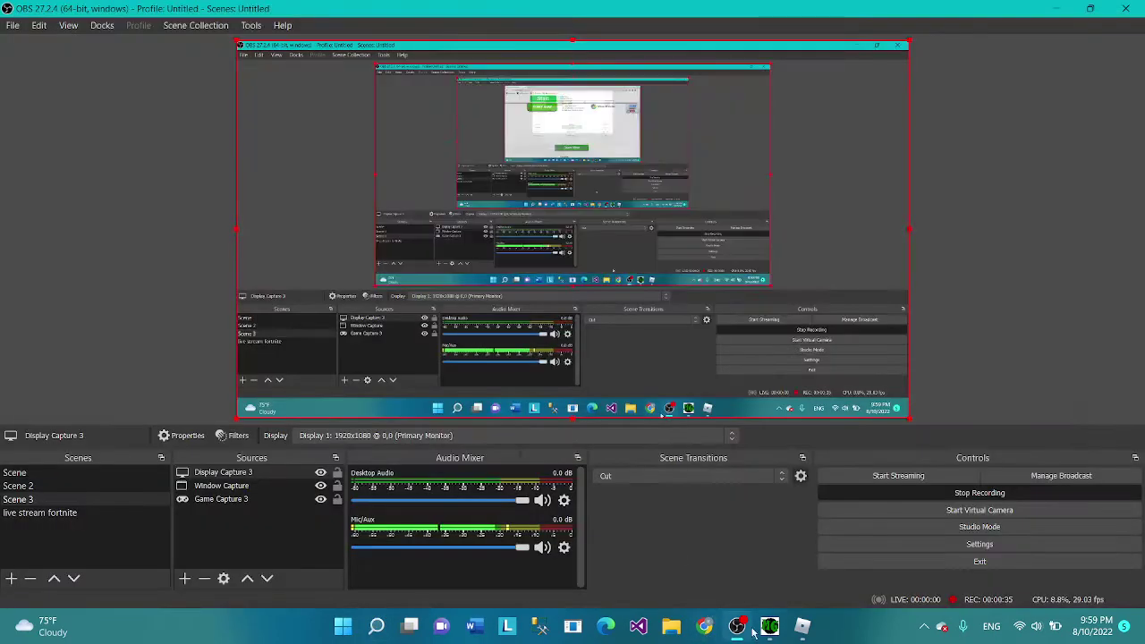
pyautogui.click(797, 628)
pyautogui.press('d')
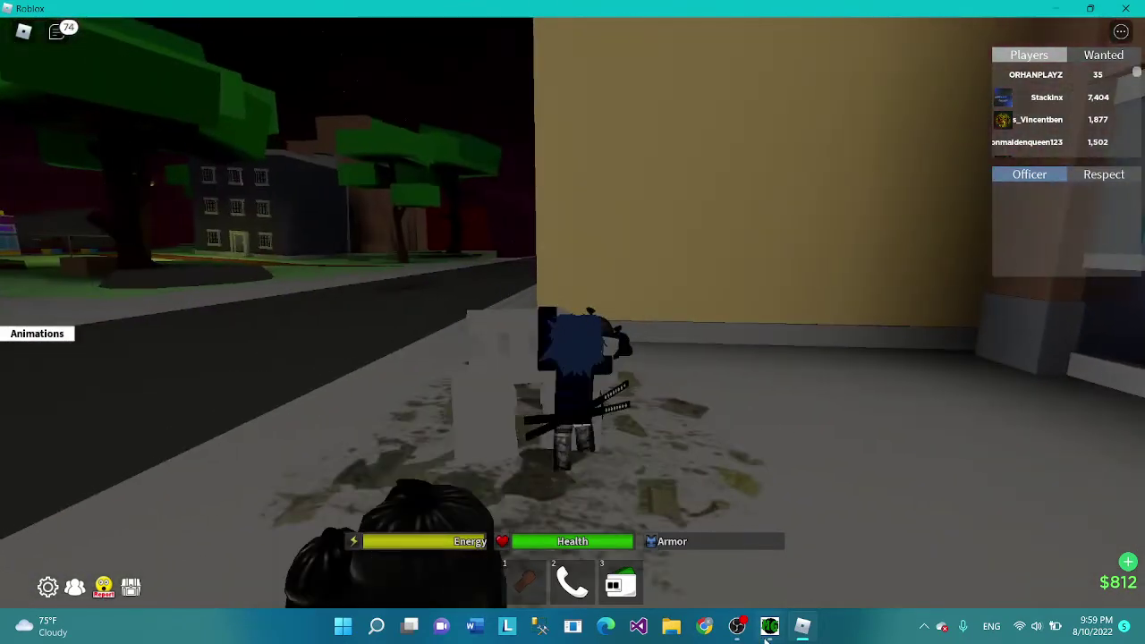
pyautogui.click(769, 626)
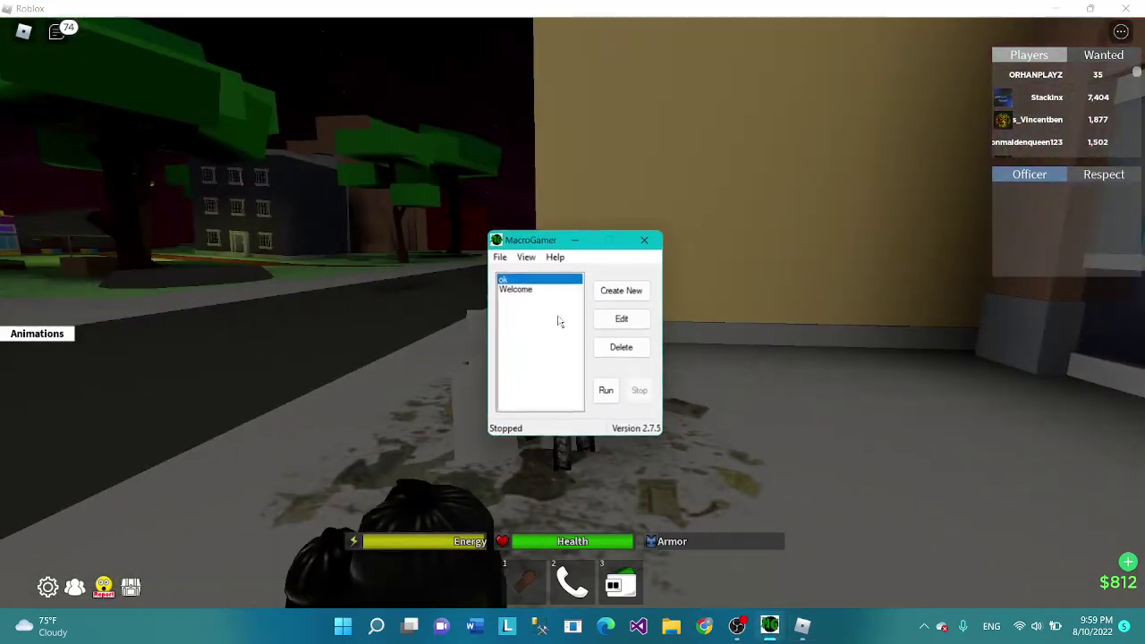
# Create a macro named "Video" and record holding I, holding O, releasing I and releasing O
pyautogui.click(626, 297)
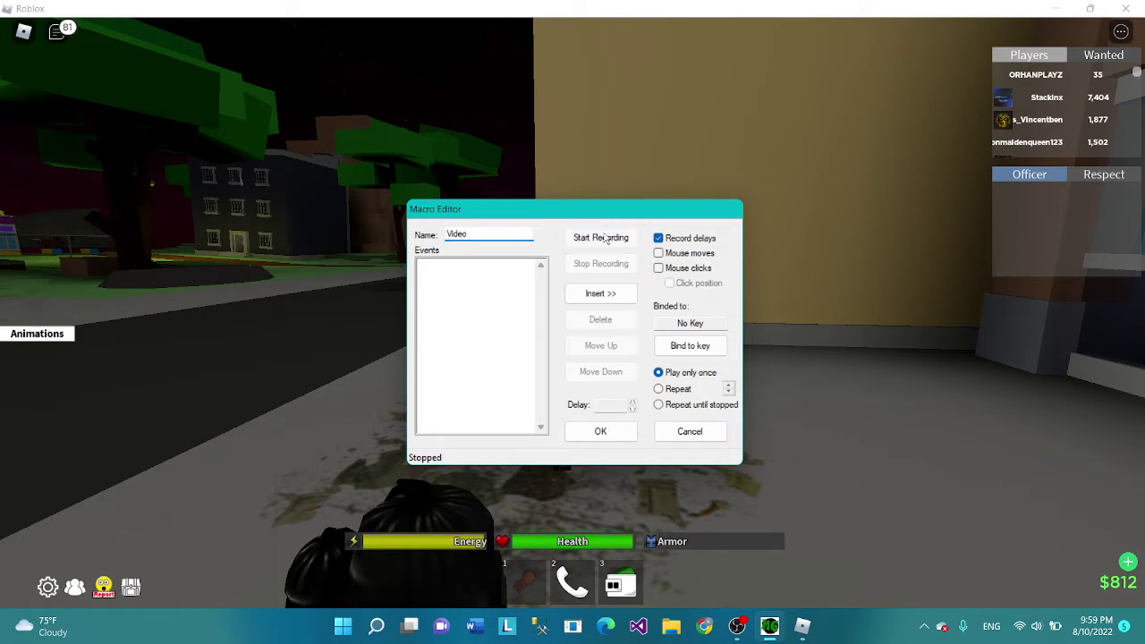
pyautogui.click(605, 238)
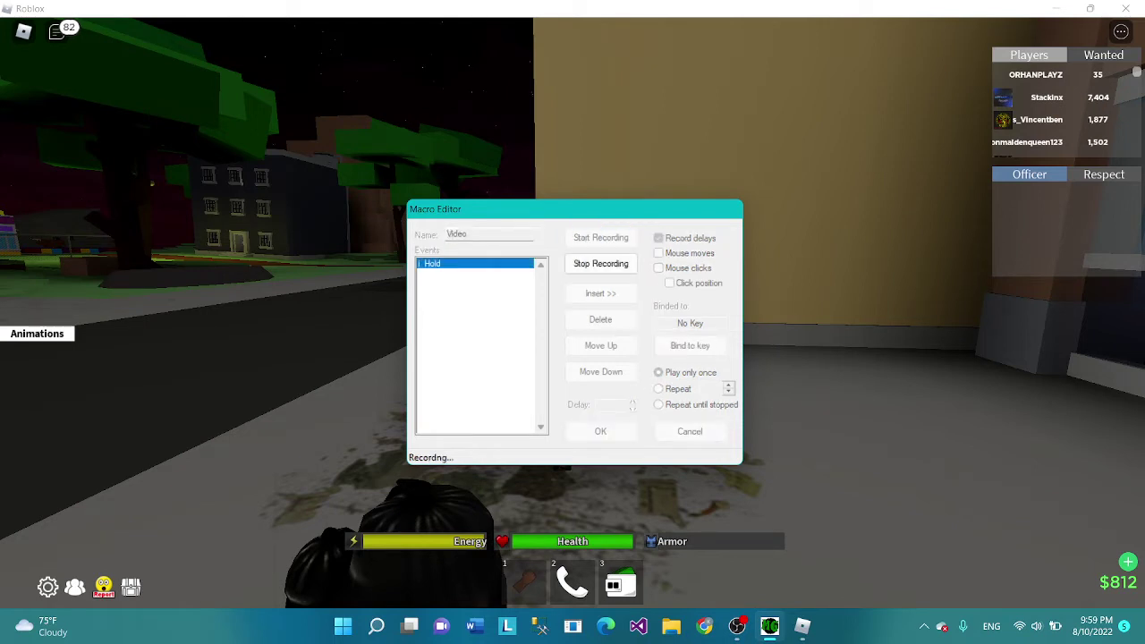
pyautogui.press('o')
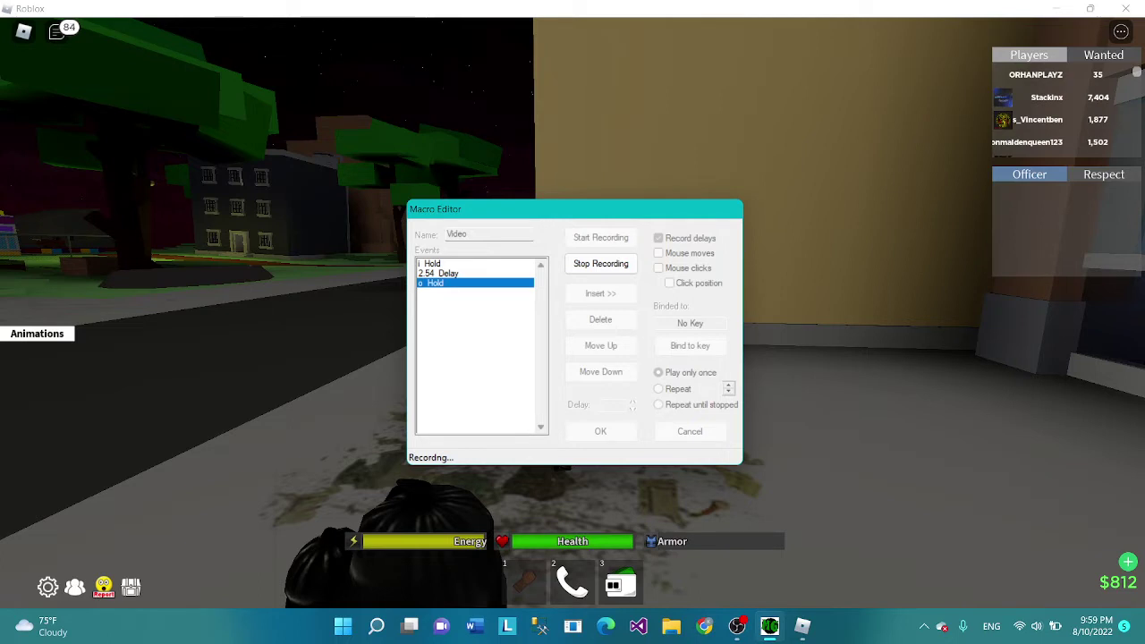
pyautogui.press('i')
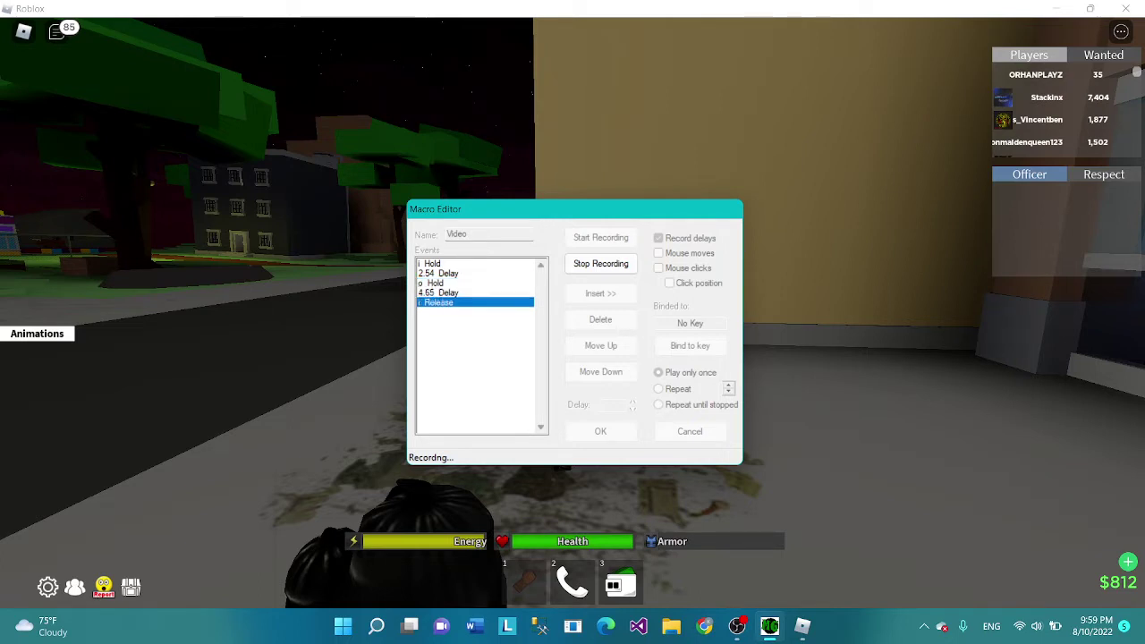
pyautogui.press('o')
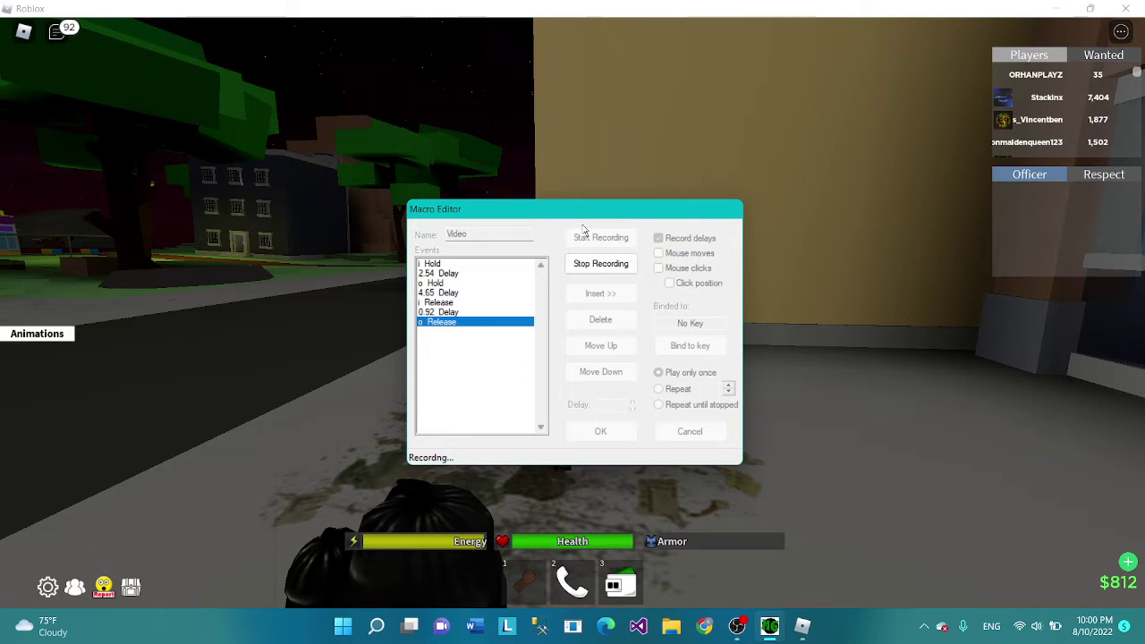
pyautogui.click(601, 267)
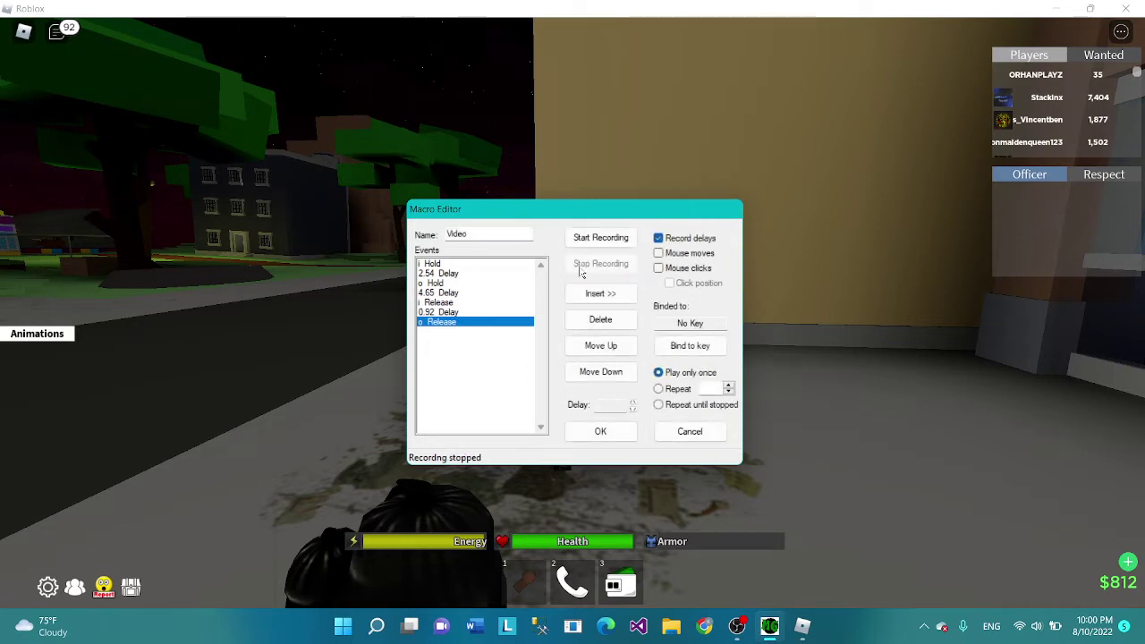
# Set the delay after the I hold to 2.45, and discard the "Video" macro
pyautogui.click(485, 265)
pyautogui.click(483, 276)
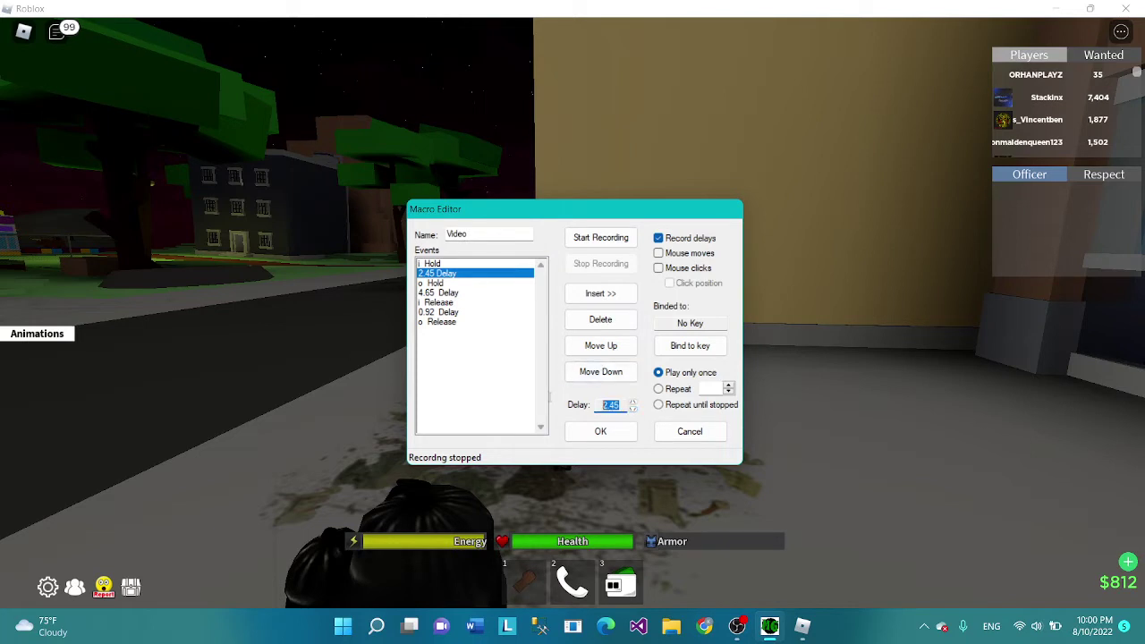
pyautogui.click(614, 406)
pyautogui.click(703, 441)
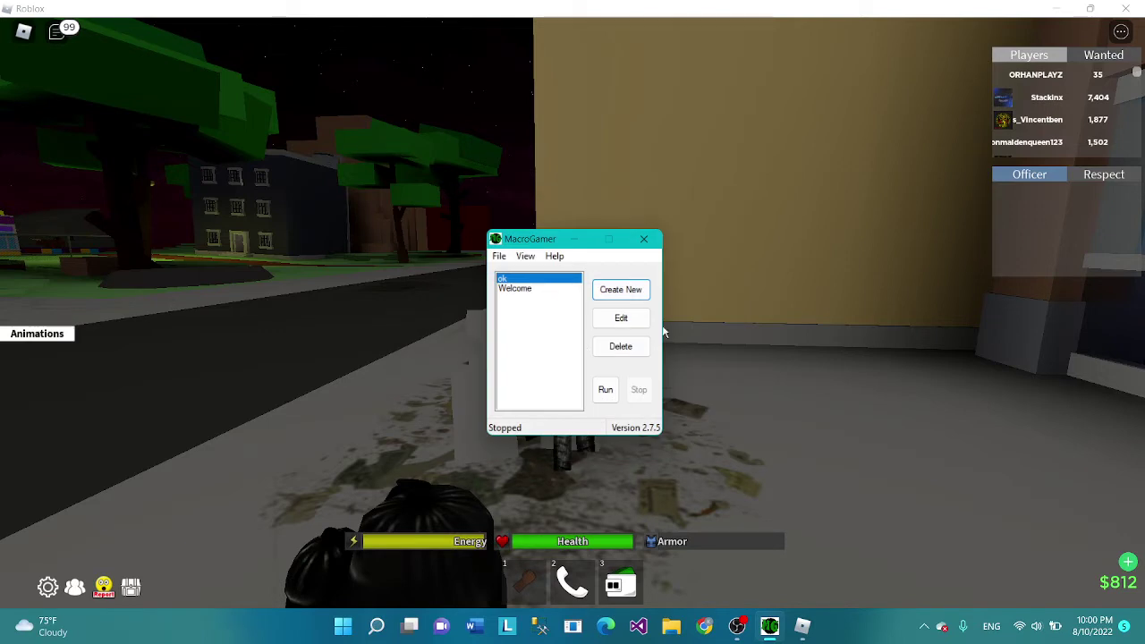
# Edit the "ok" macro, go to its key binding and save the macro
pyautogui.click(621, 319)
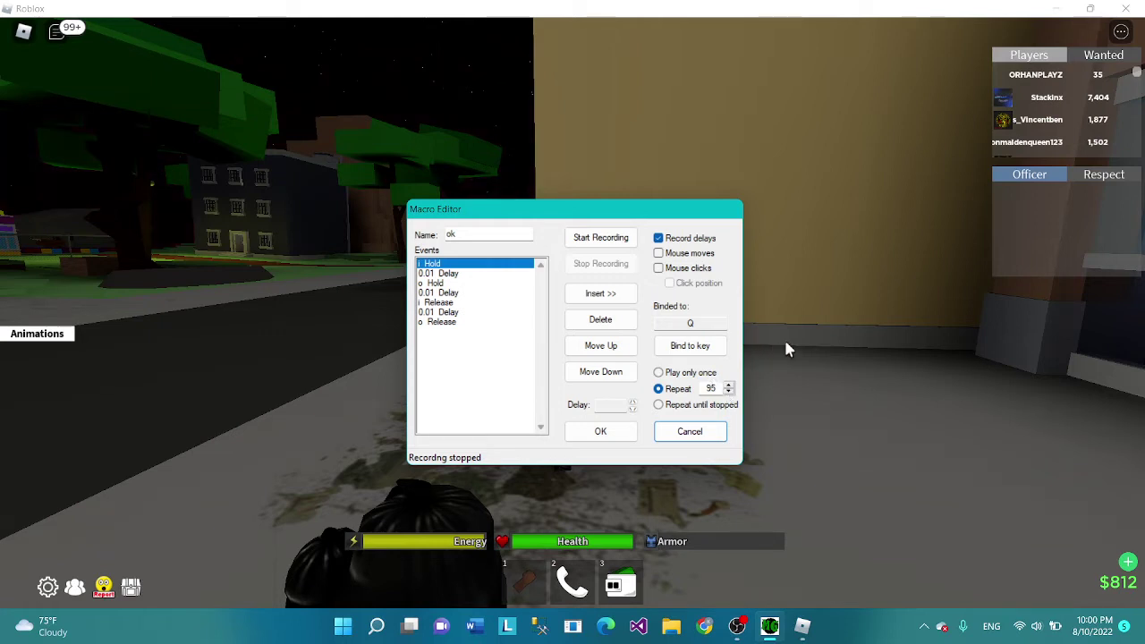
pyautogui.click(710, 345)
pyautogui.click(600, 431)
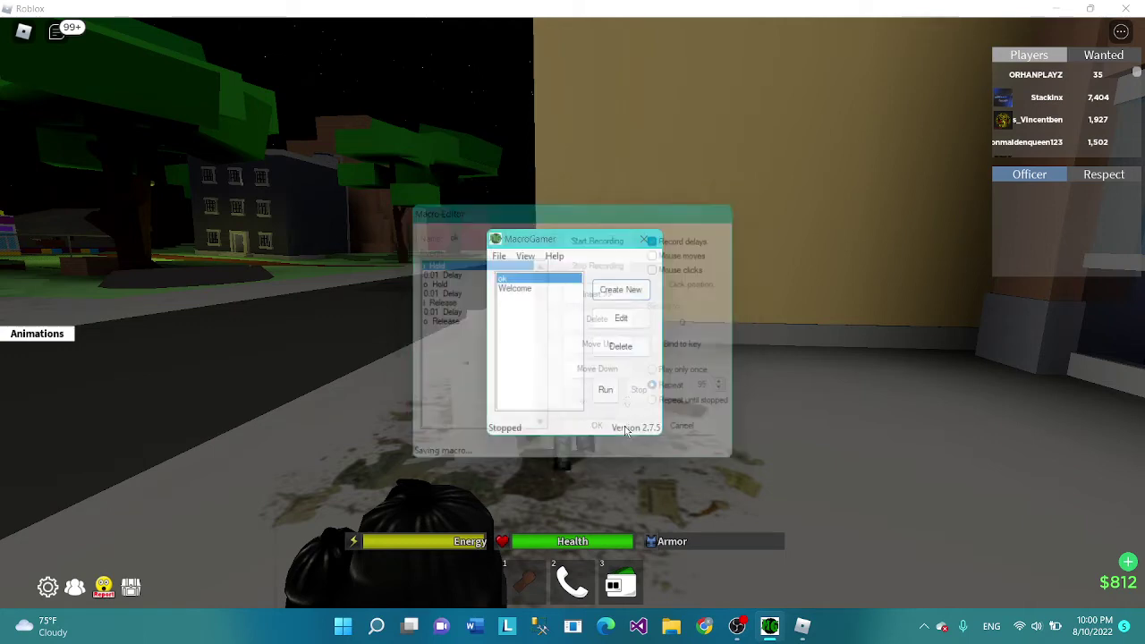
# Run the "ok" macro, minimize MacroGamer and walk the Roblox character onto the street
pyautogui.click(606, 389)
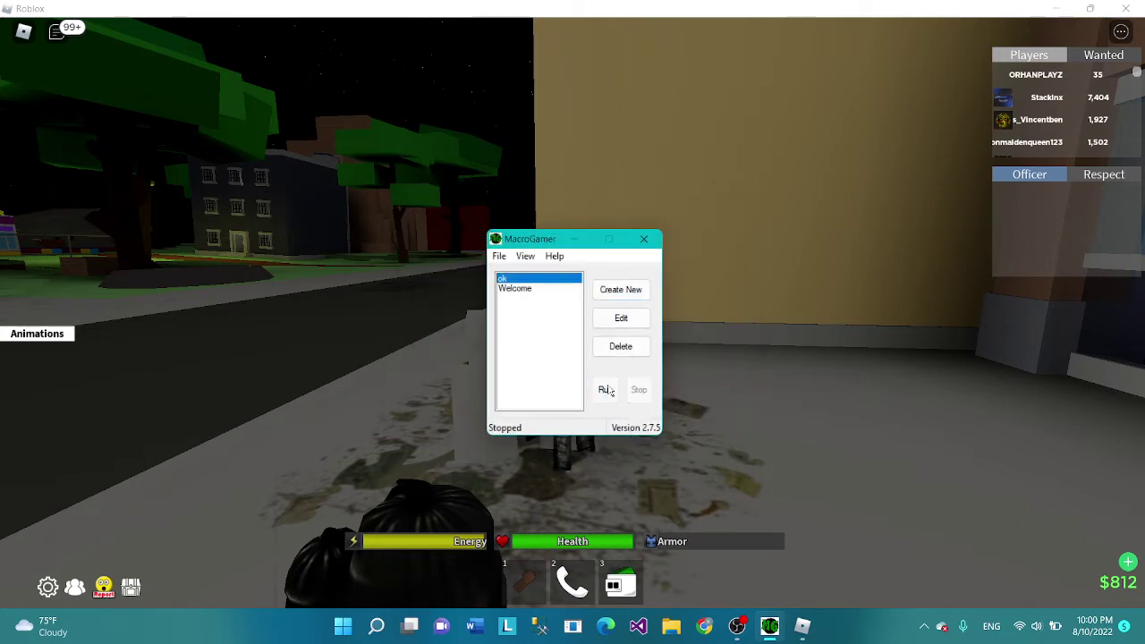
pyautogui.click(573, 238)
pyautogui.press('a')
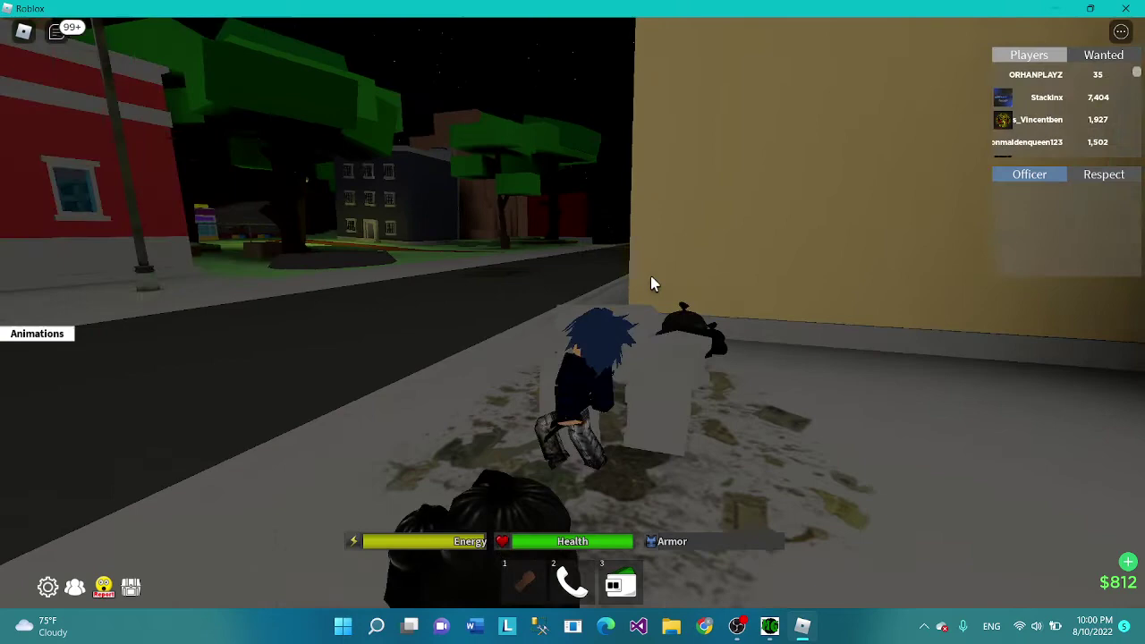
pyautogui.press('w')
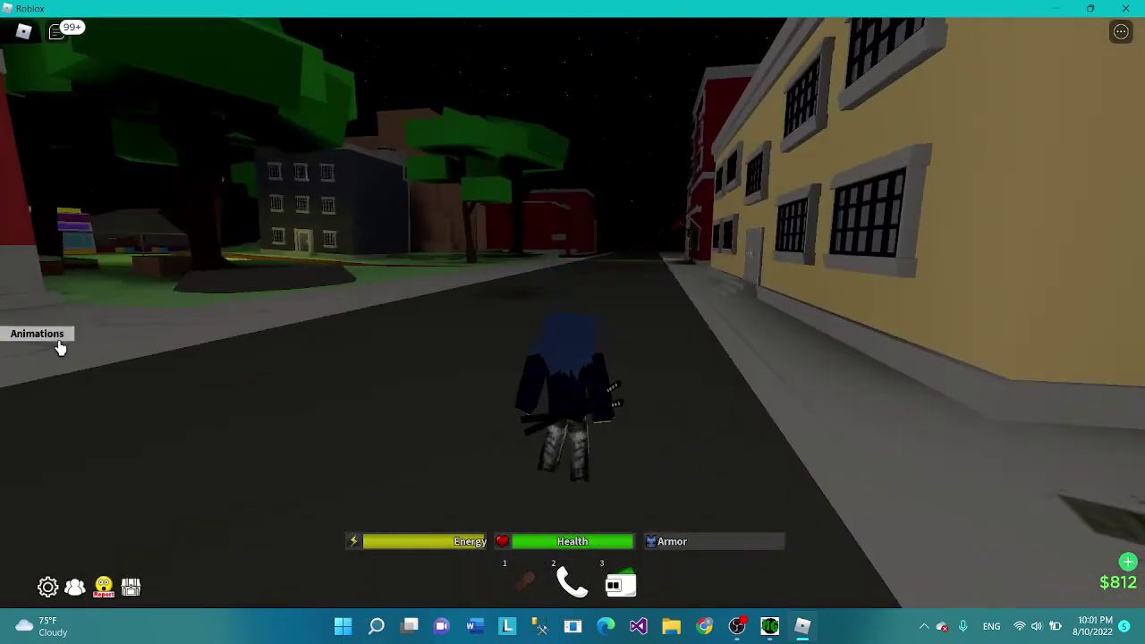
# Open the game's animations list and equip the wallet from the third inventory slot
pyautogui.click(54, 337)
pyautogui.press('`')
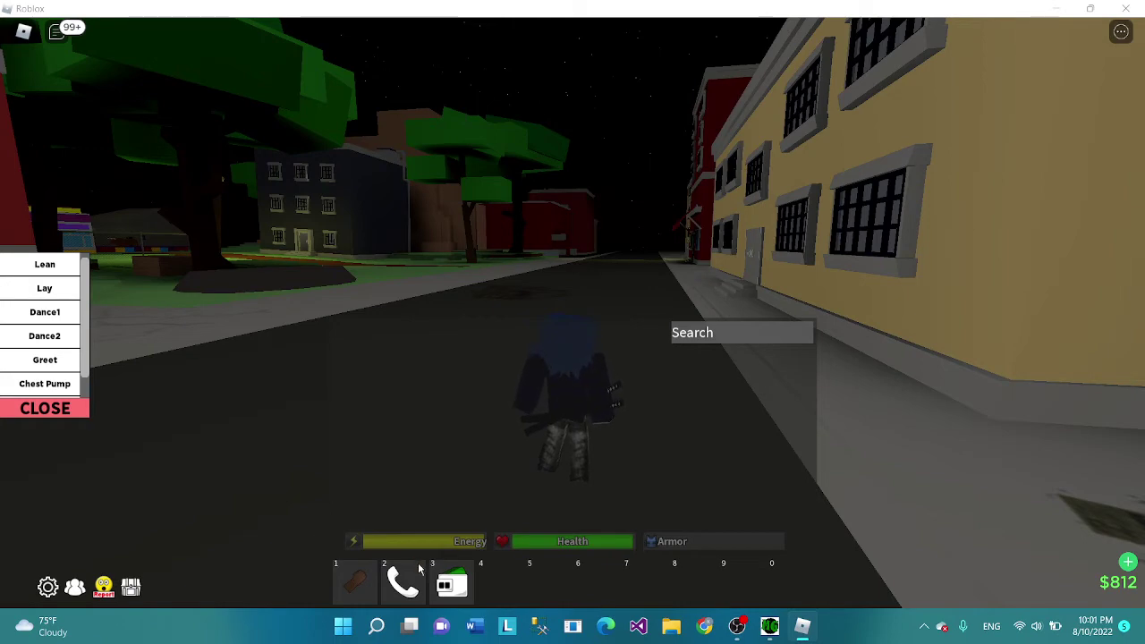
pyautogui.press('3')
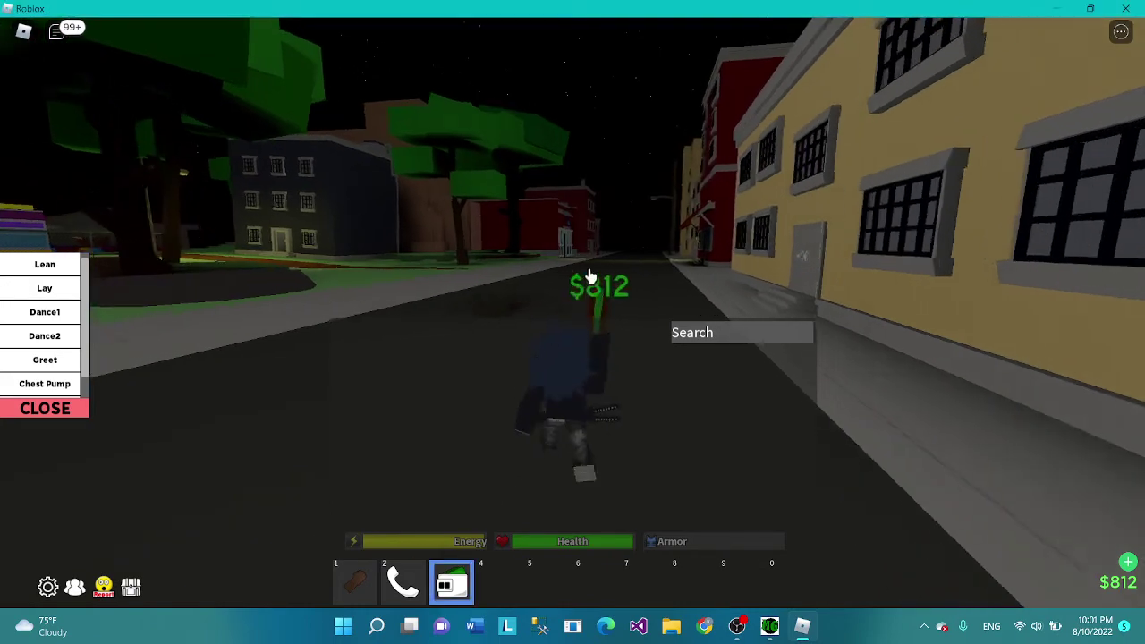
pyautogui.press('`')
pyautogui.press('3')
pyautogui.press('3')
# Walk the character along the street with the wallet out, and put the wallet away
pyautogui.press('w')
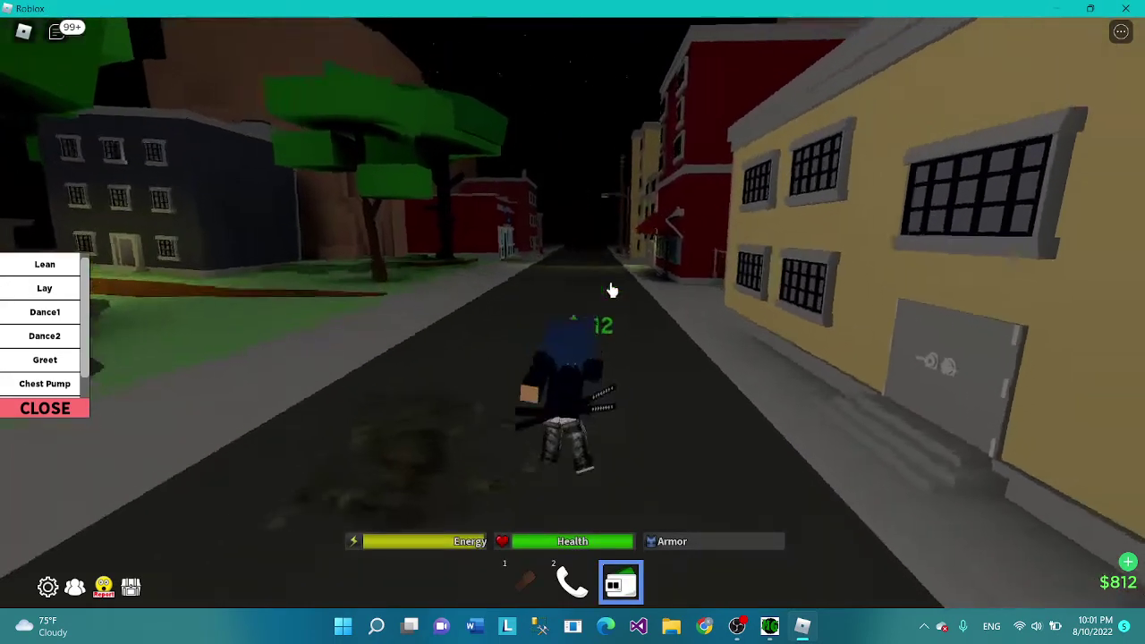
pyautogui.press('s')
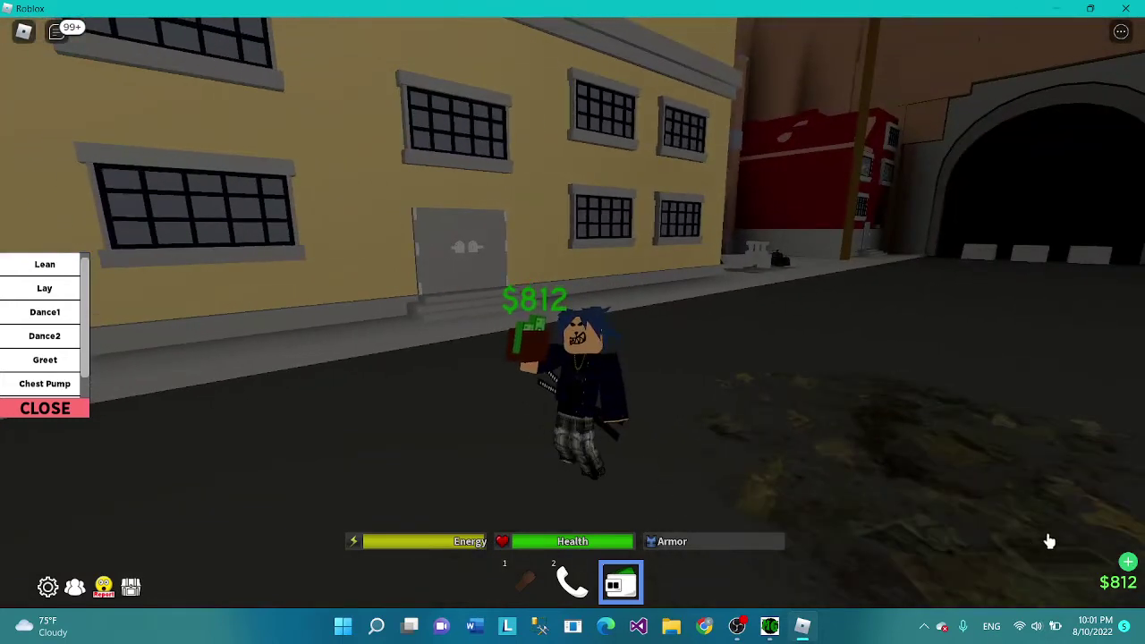
pyautogui.press('w')
pyautogui.press('w')
pyautogui.press('3')
pyautogui.press('Tab')
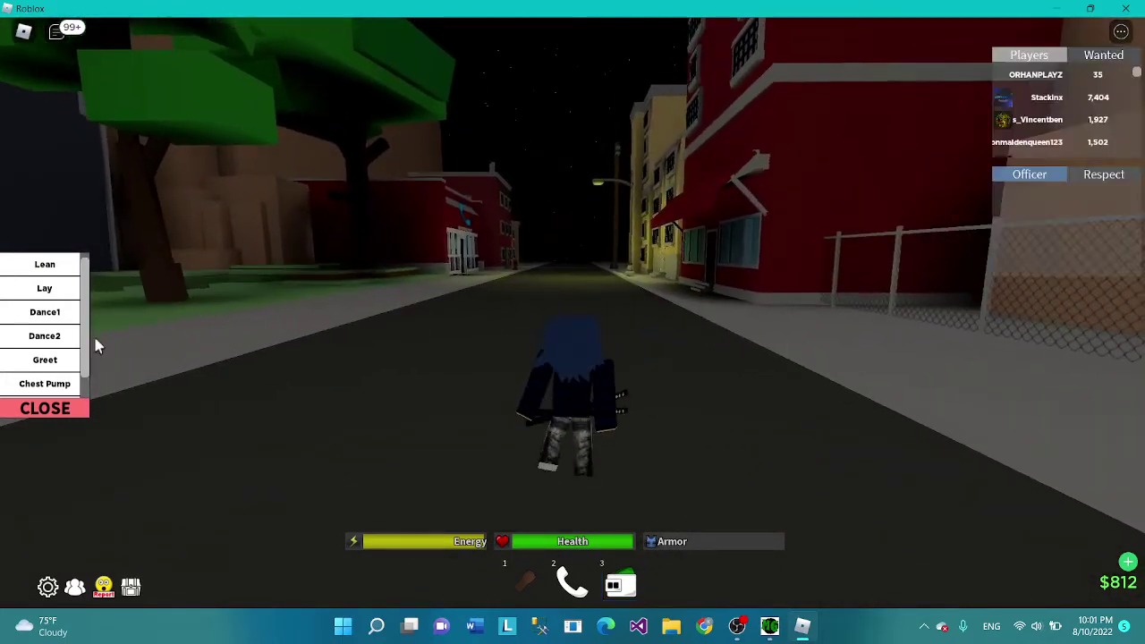
pyautogui.press('Tab')
# Play the Greet animation and bring the camera close behind the character
pyautogui.click(70, 367)
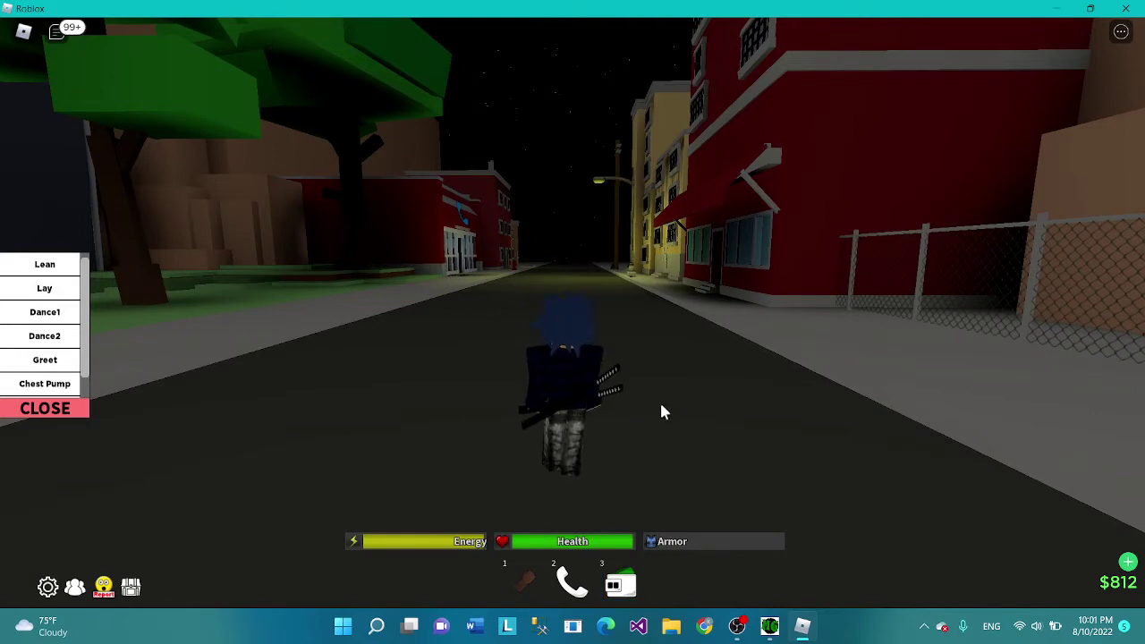
pyautogui.scroll(1, 662, 411)
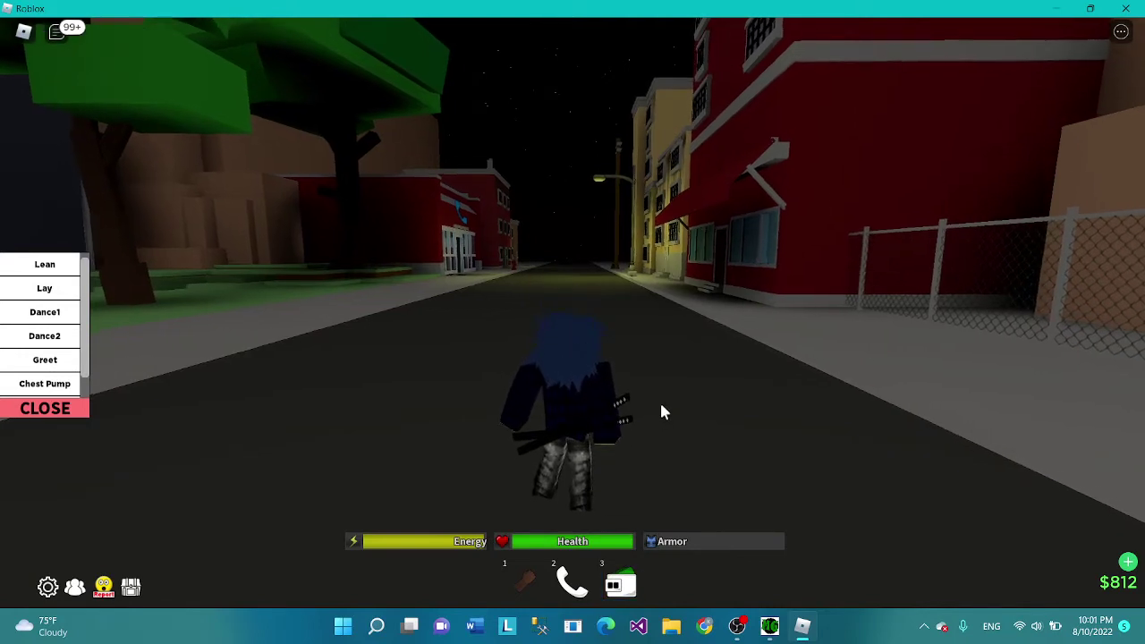
pyautogui.scroll(5, 662, 411)
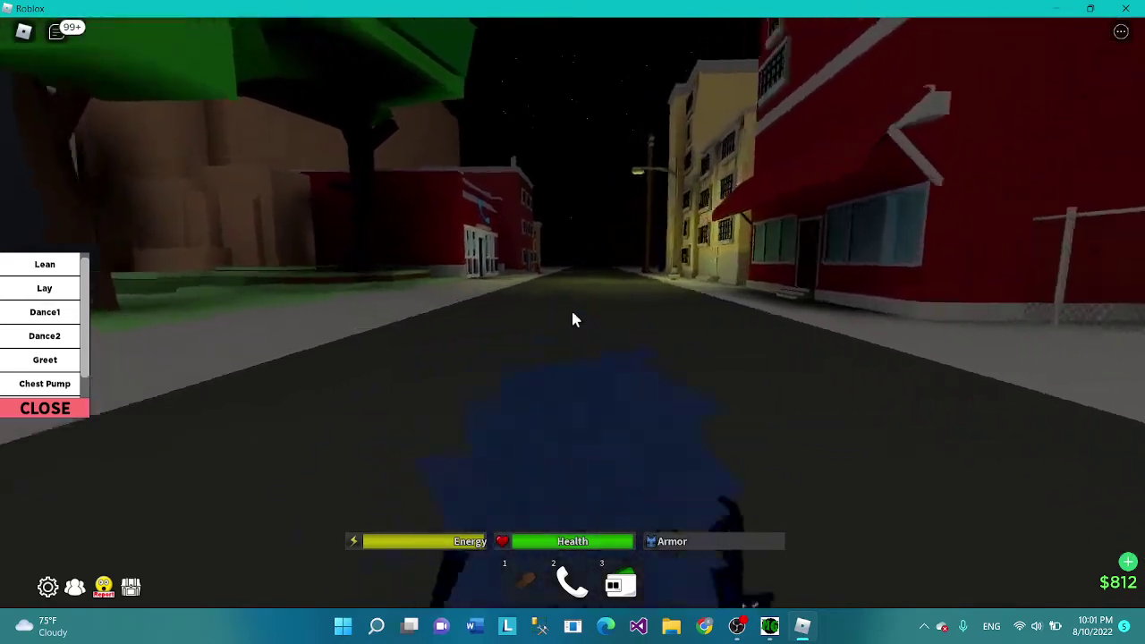
# Run the character around the red building to the street with the fire hydrant, and play the Greet animation
pyautogui.press('w')
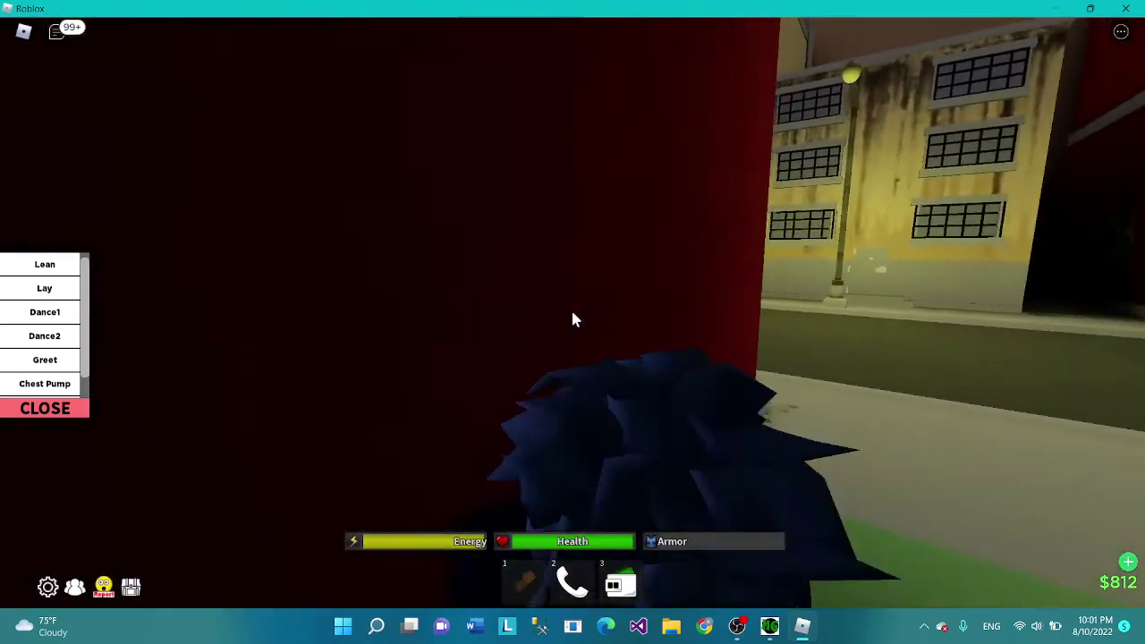
pyautogui.press('w')
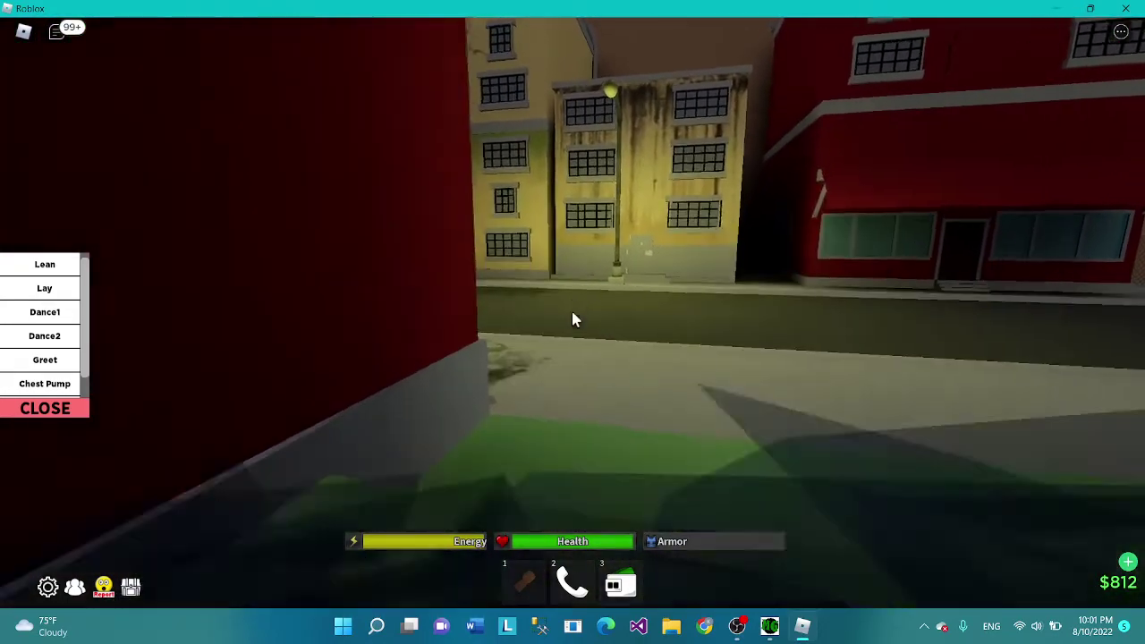
pyautogui.press('w')
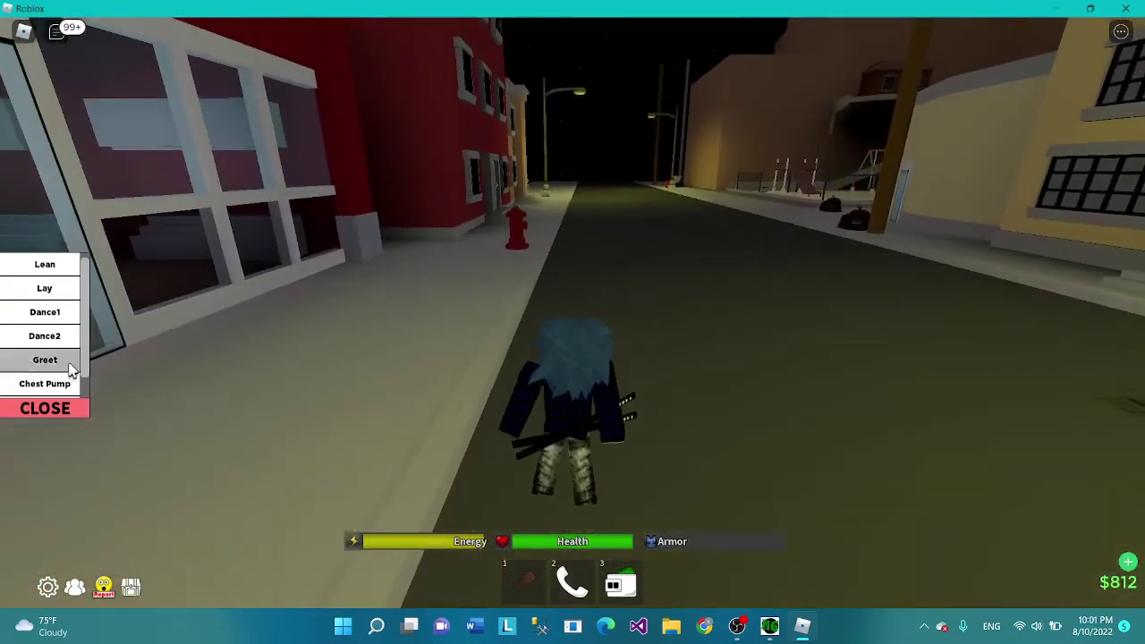
pyautogui.click(54, 366)
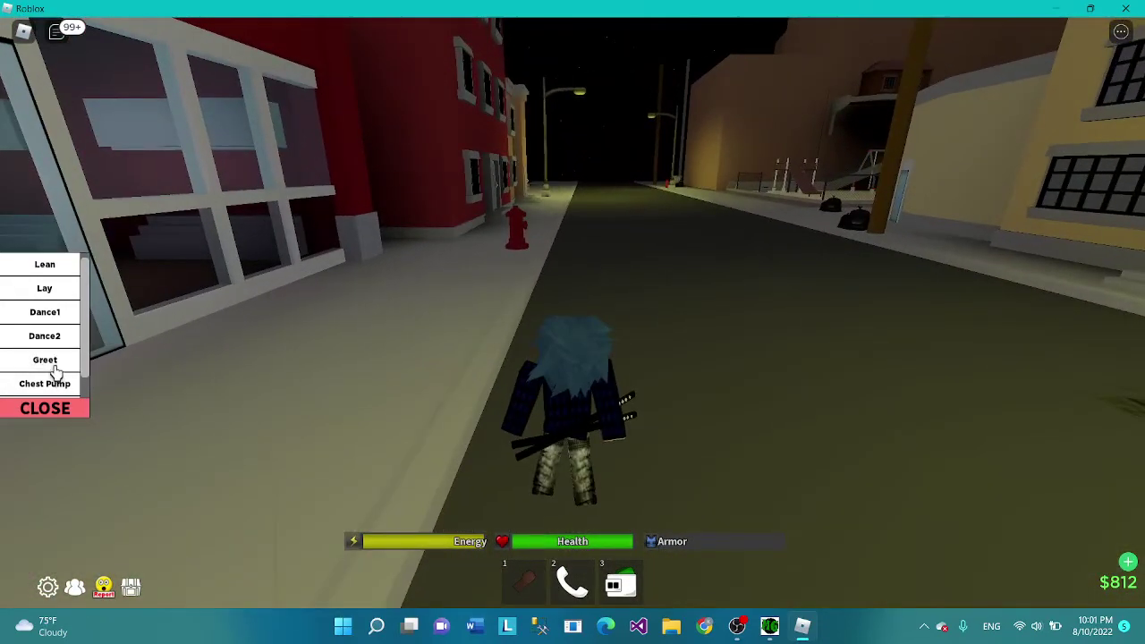
# Take out the wallet during the Greet animation, put it away, and take it out again
pyautogui.press('3')
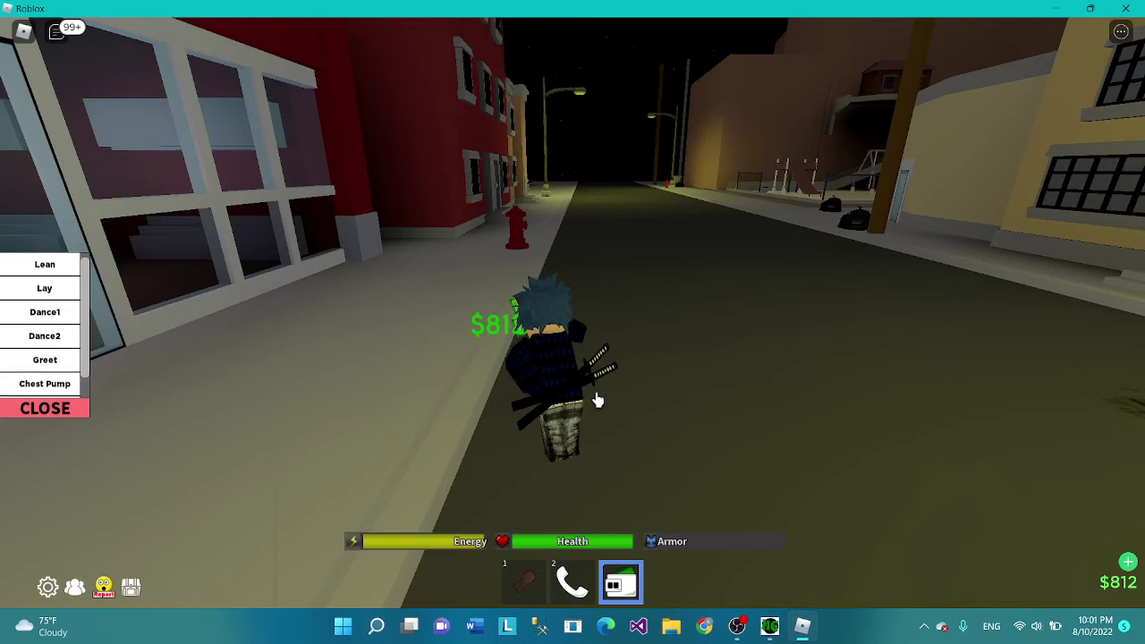
pyautogui.press('3')
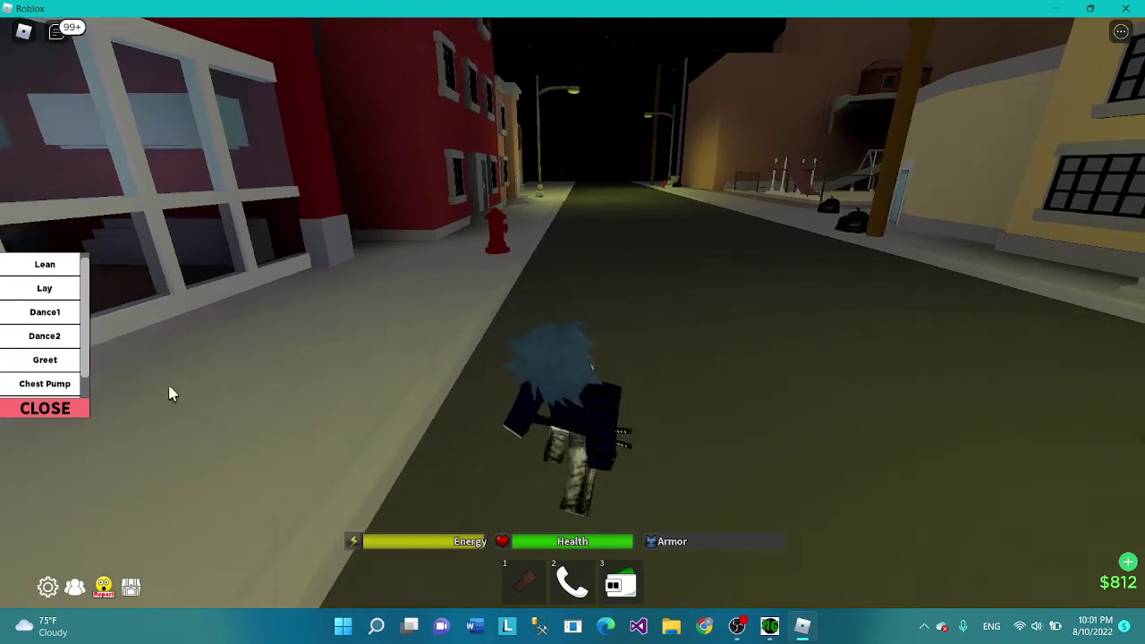
pyautogui.press('3')
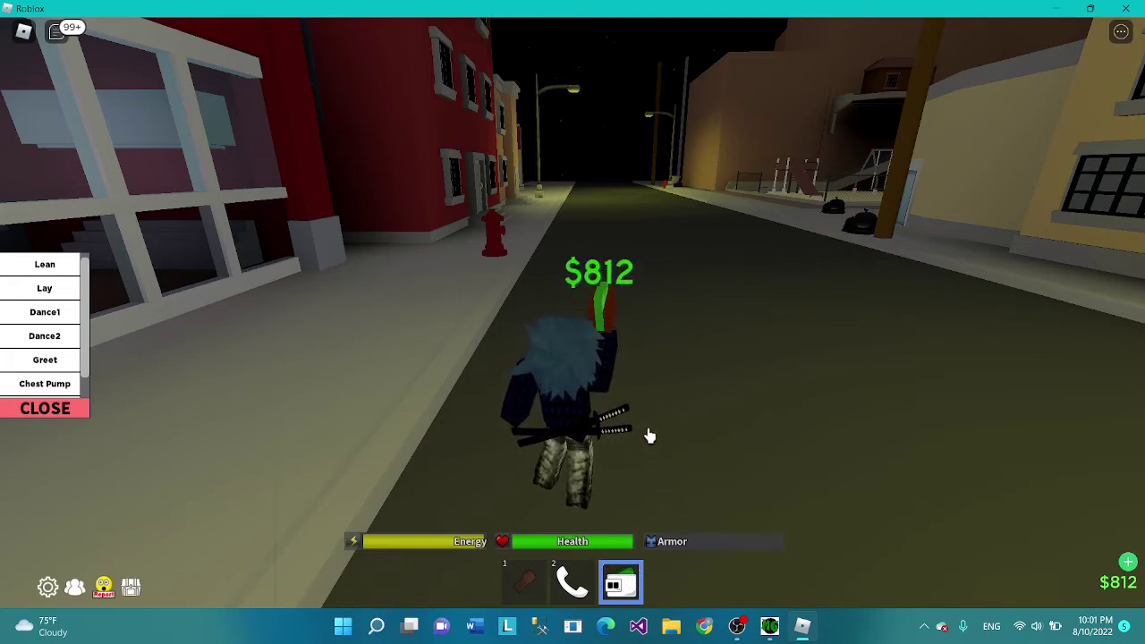
# Run the character between the street and the sidewalk near the fire hydrant with the wallet out, and put the wallet away
pyautogui.press('w')
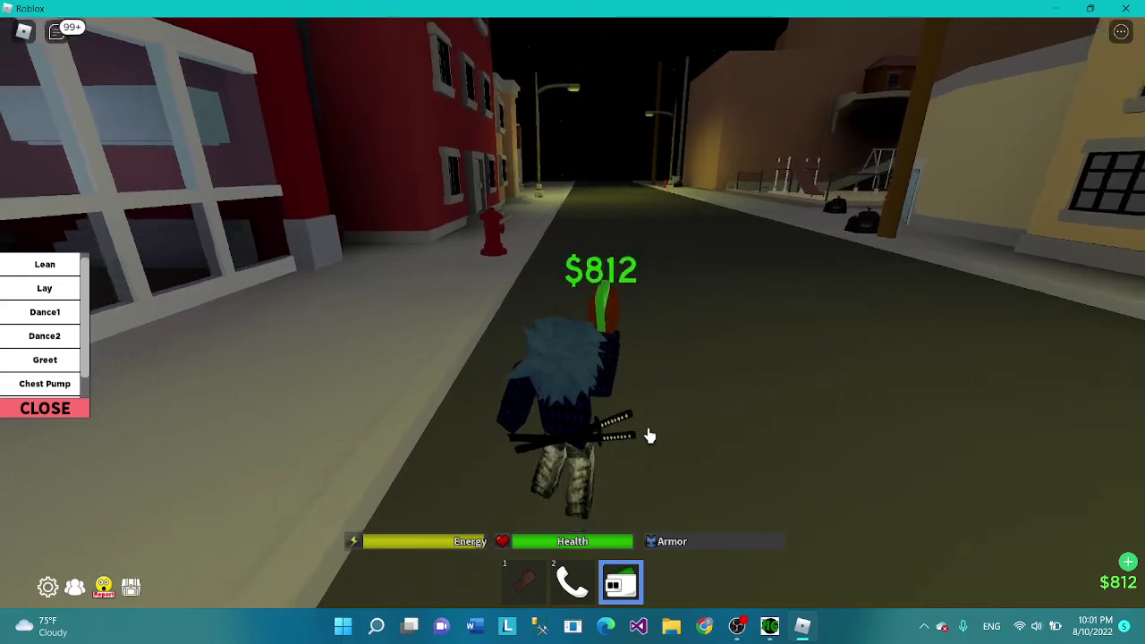
pyautogui.press('s')
pyautogui.scroll(5, 651, 436)
pyautogui.press('w')
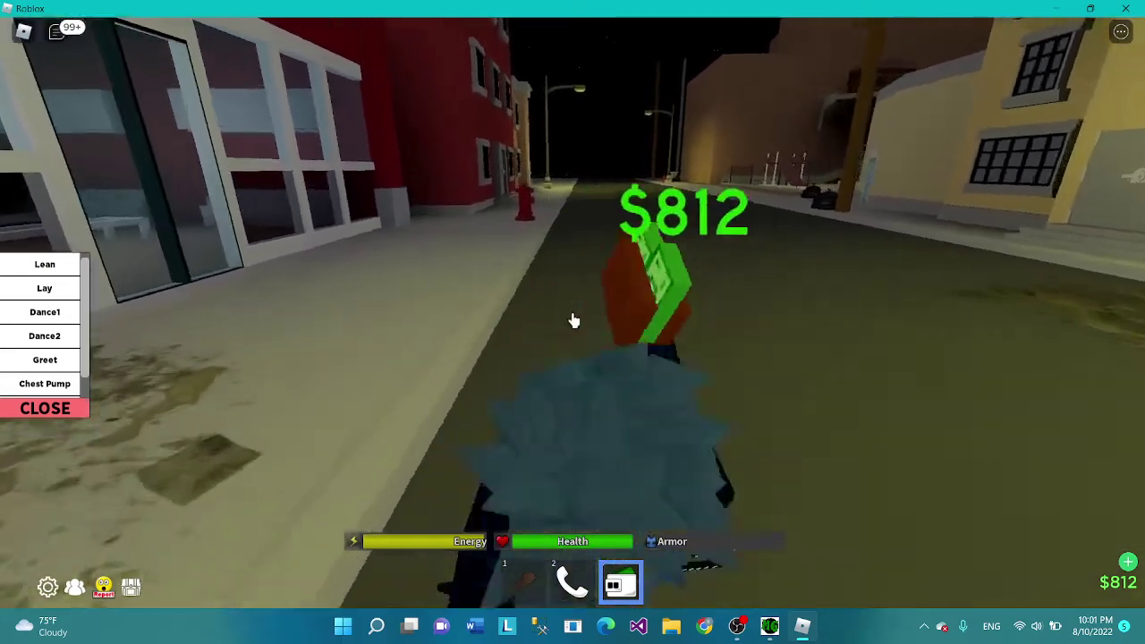
pyautogui.press('a')
pyautogui.press('w')
pyautogui.press('s')
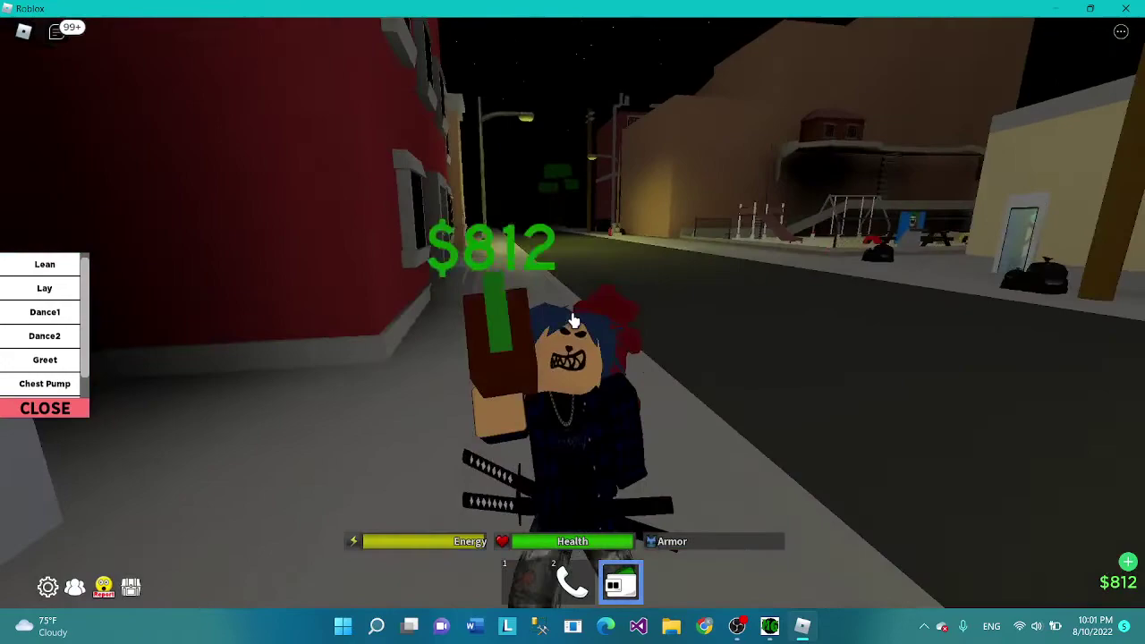
pyautogui.press('w')
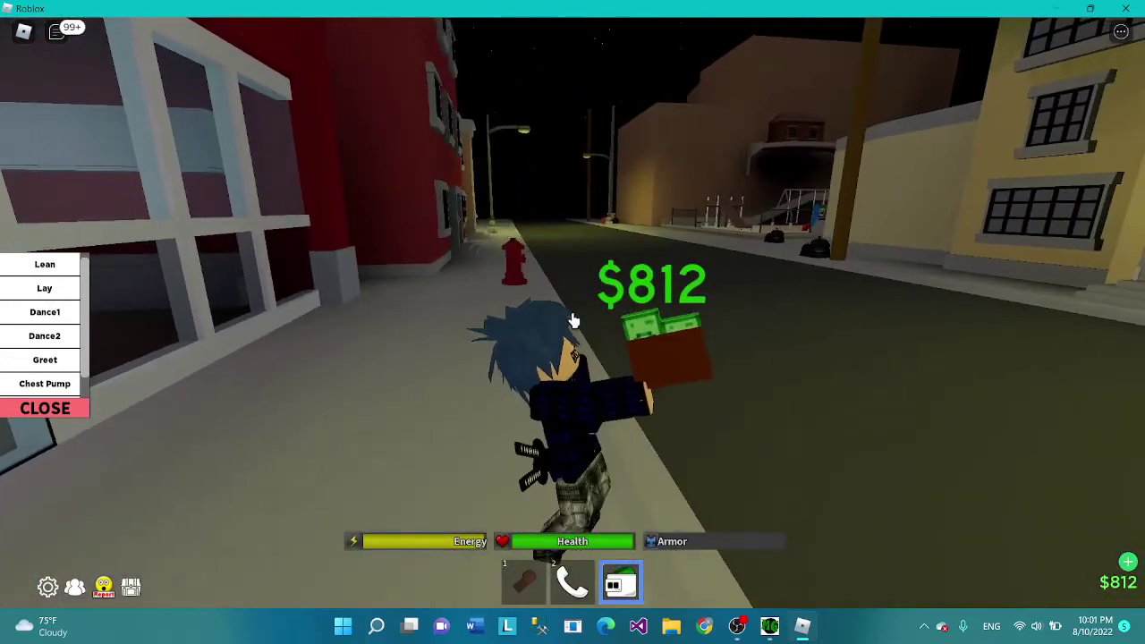
pyautogui.press('d')
pyautogui.press('w')
pyautogui.press('3')
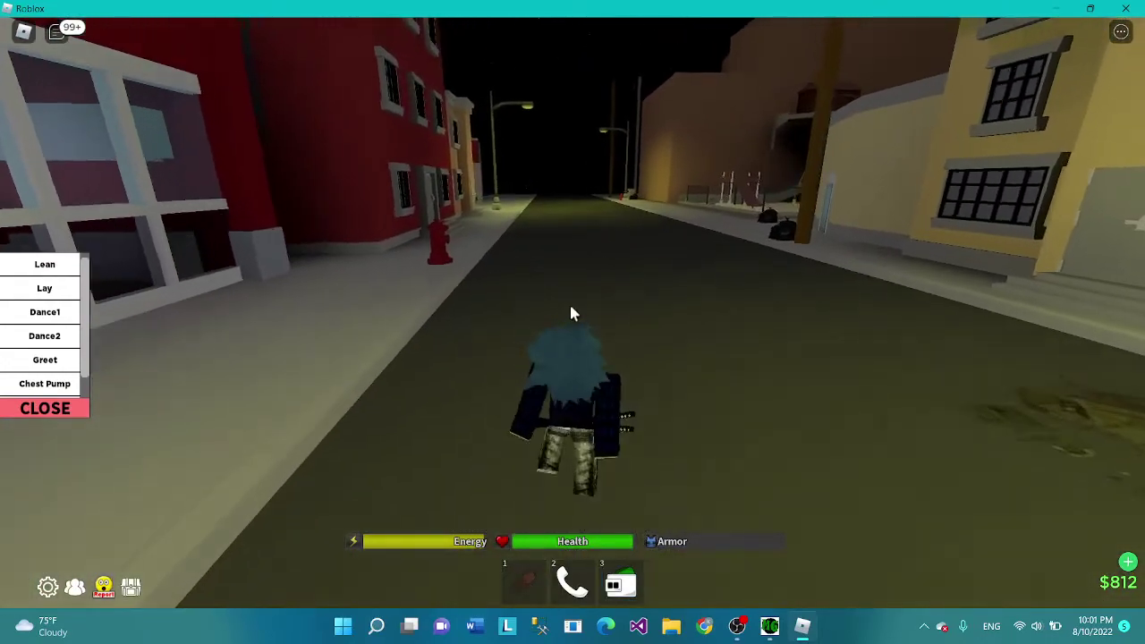
# Play the Greet animation, and quickly take out and put away the wallet during it
pyautogui.scroll(1, 568, 307)
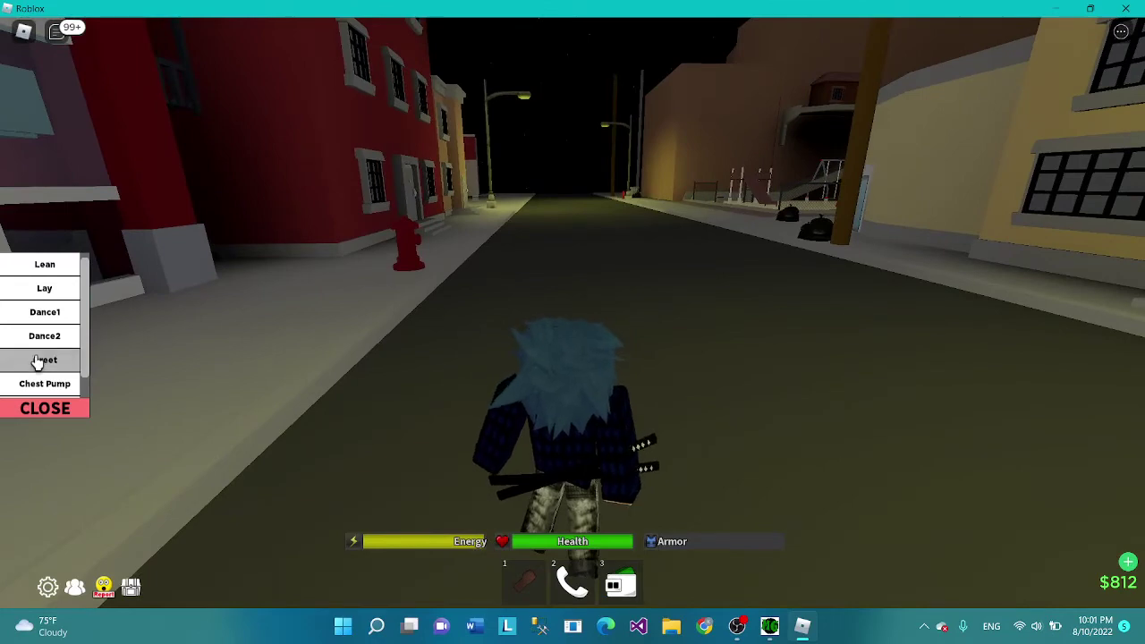
pyautogui.click(38, 361)
pyautogui.press('3')
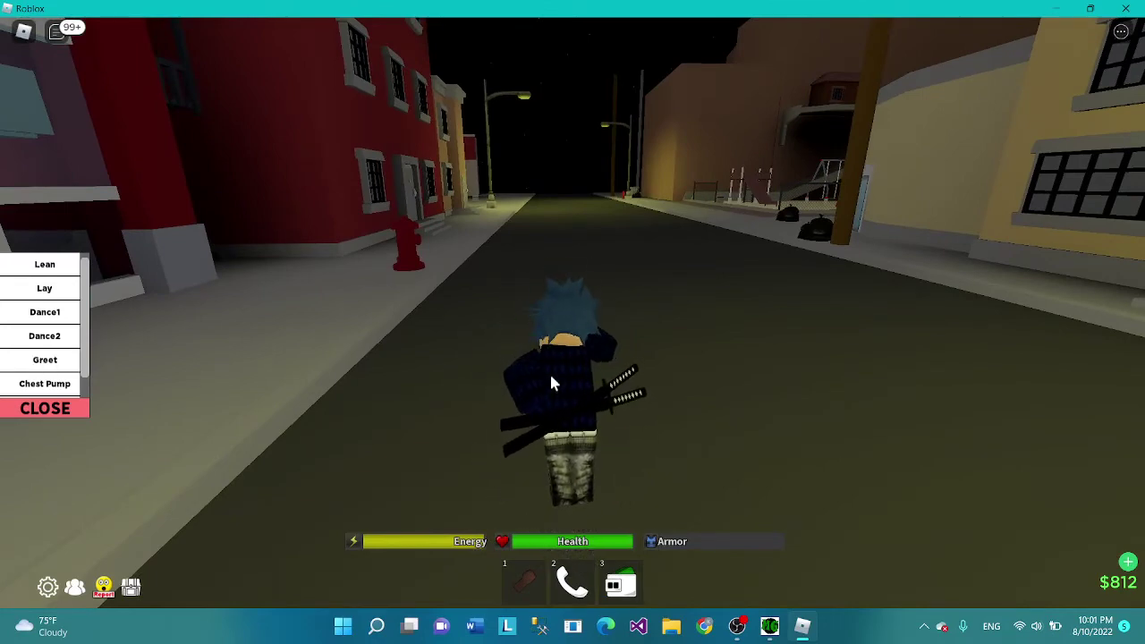
pyautogui.press('3')
# Run the character down the street past the dark building to the road beside the green dumpster
pyautogui.scroll(5, 572, 316)
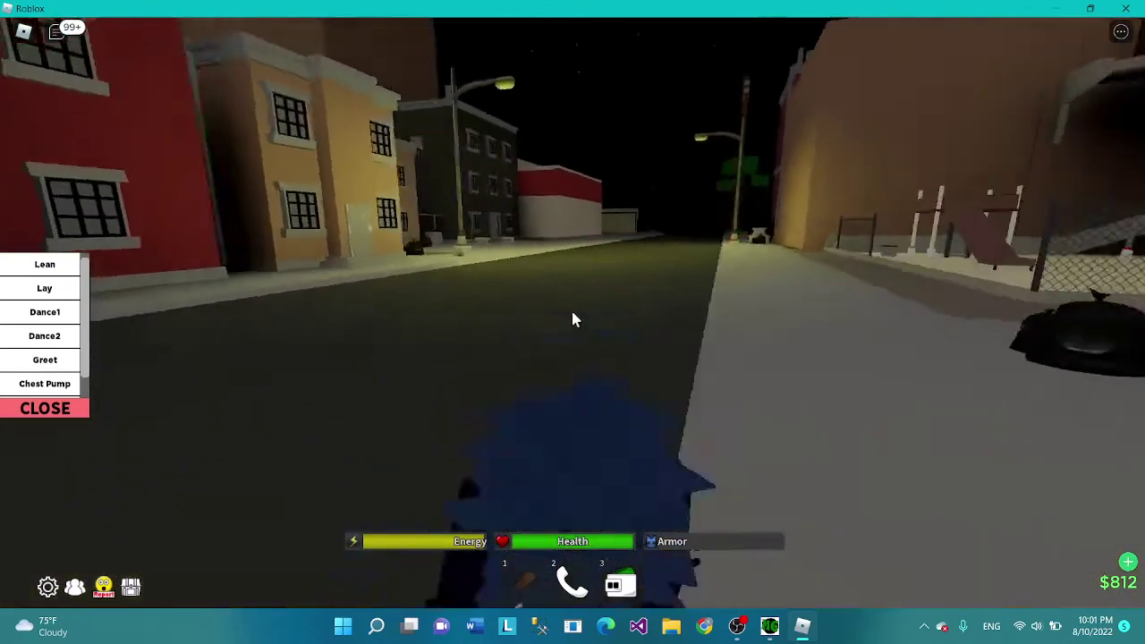
pyautogui.press('w')
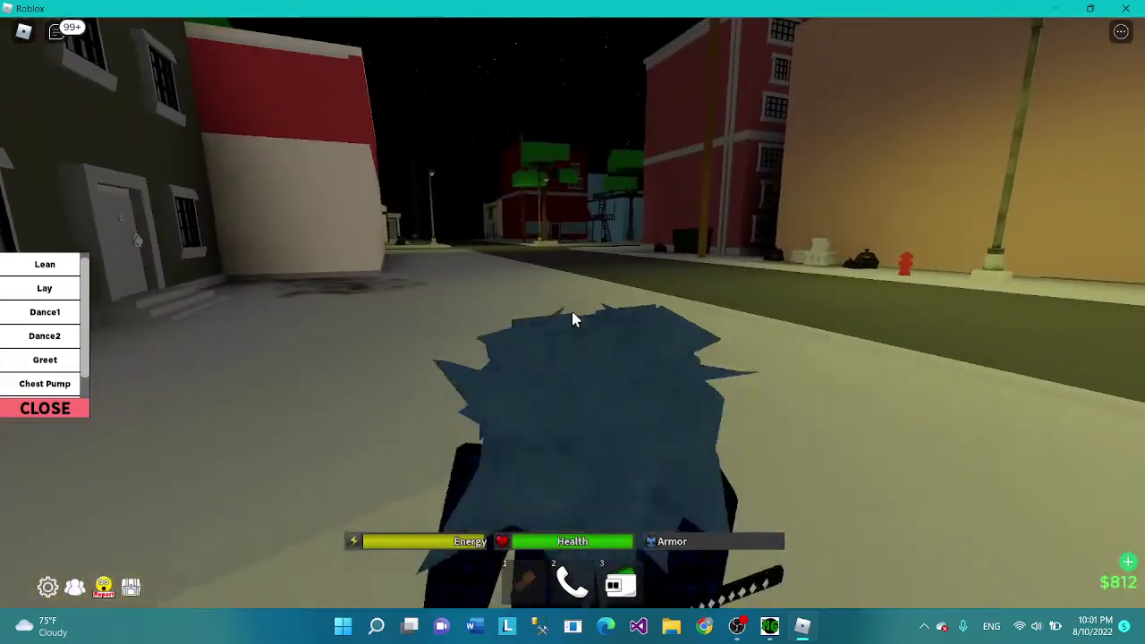
pyautogui.scroll(-5, 572, 311)
pyautogui.press('w')
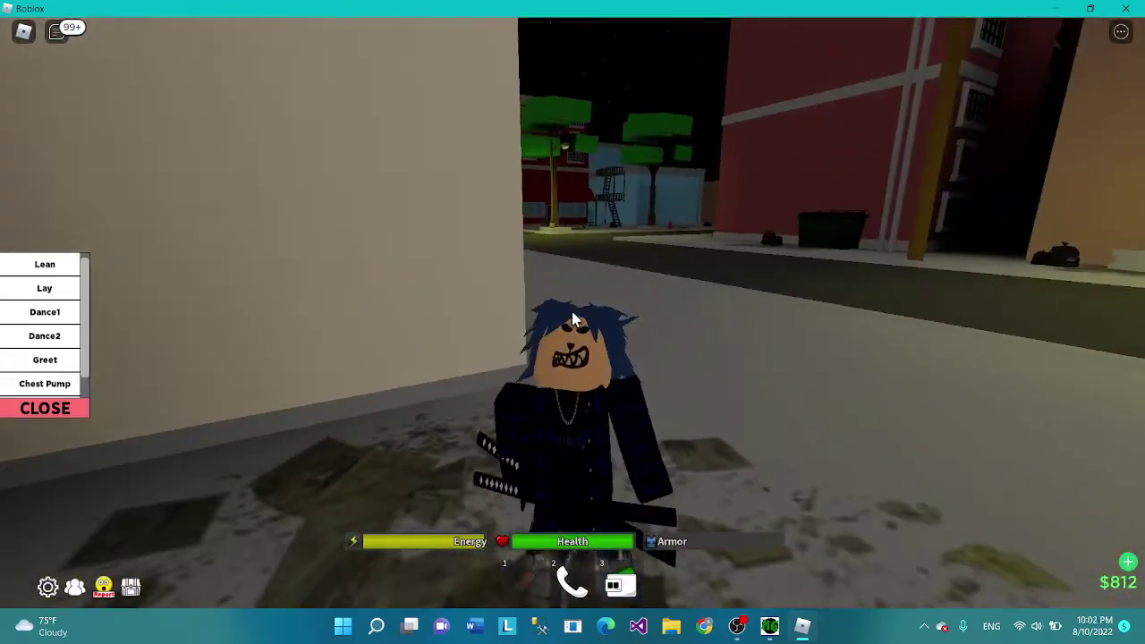
pyautogui.press('w')
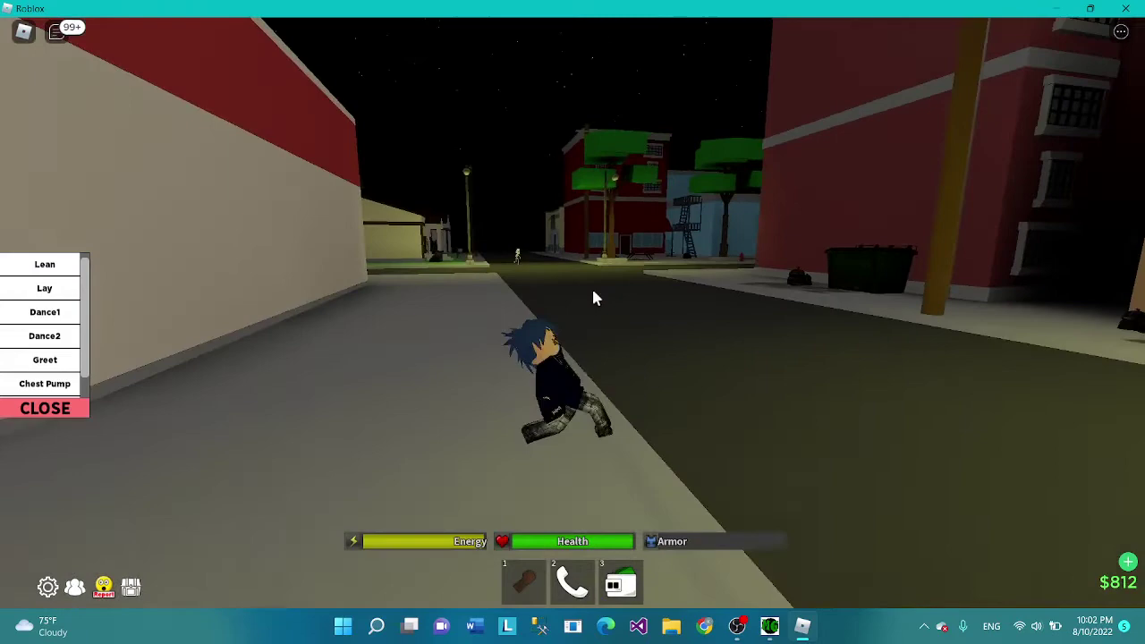
pyautogui.press('w')
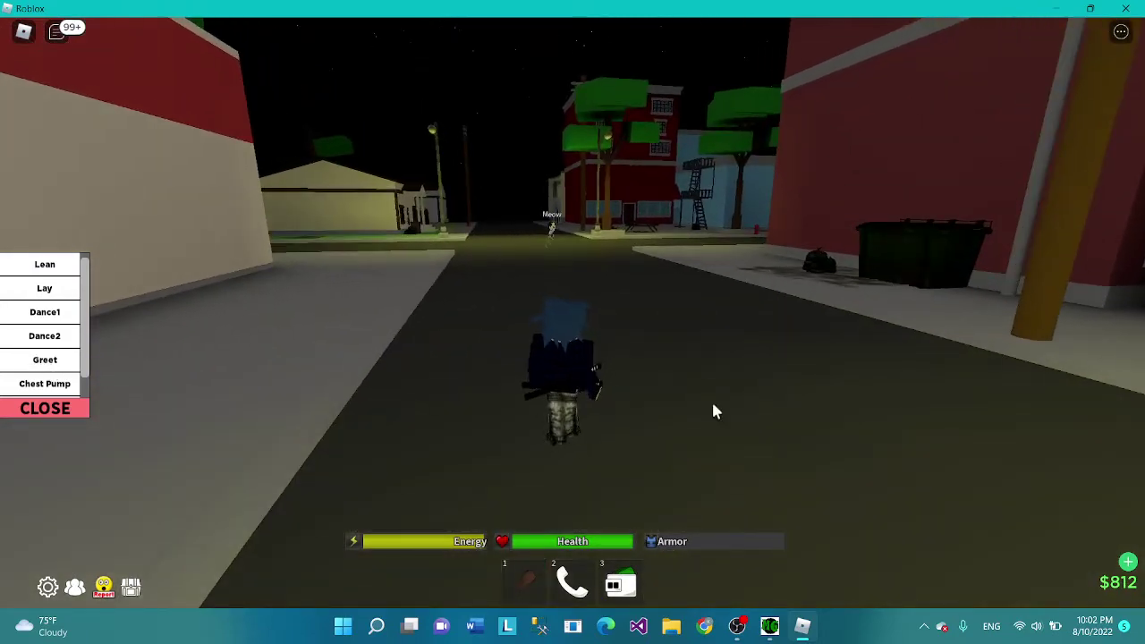
# Sprint the character past the cream house and the wooden fence to the red wall with the graffiti
pyautogui.press('s')
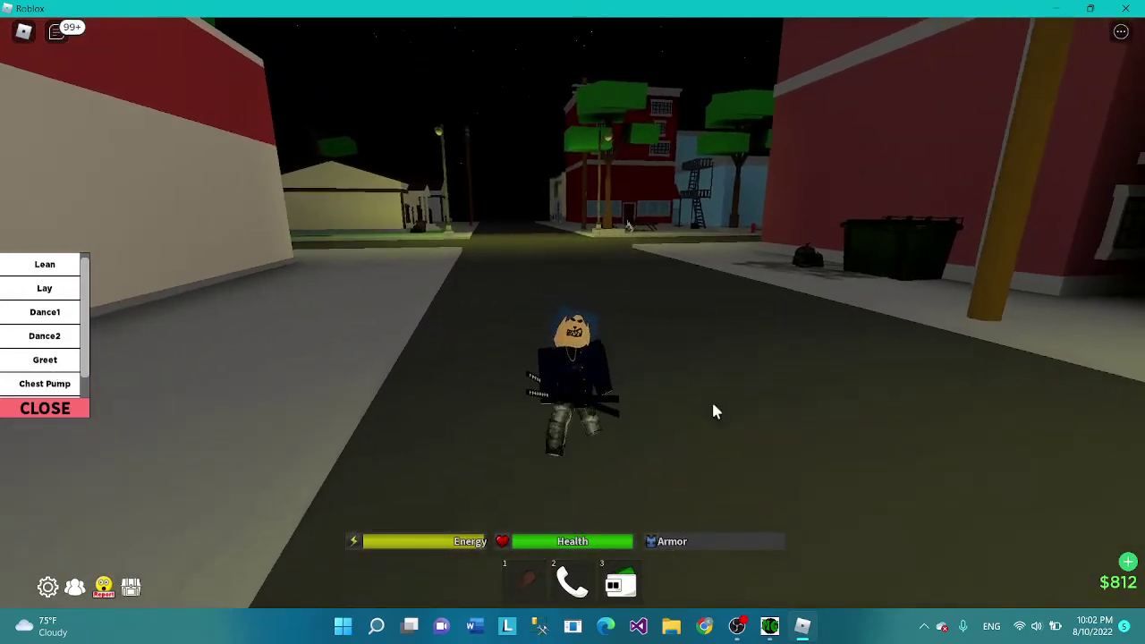
pyautogui.press('shift')
pyautogui.press('w')
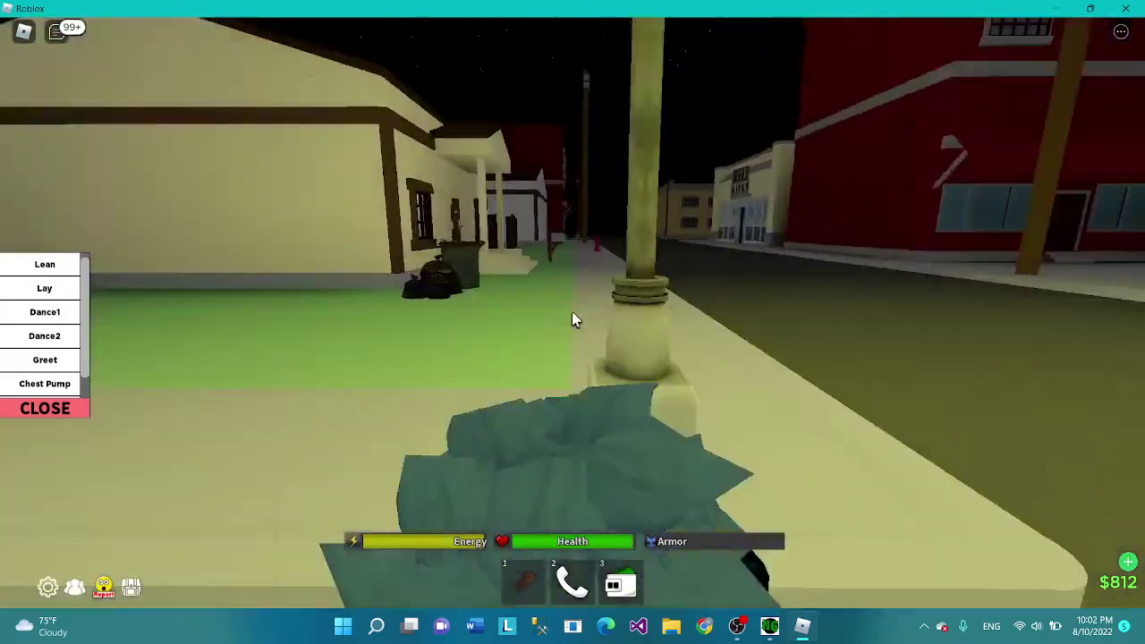
pyautogui.press('w')
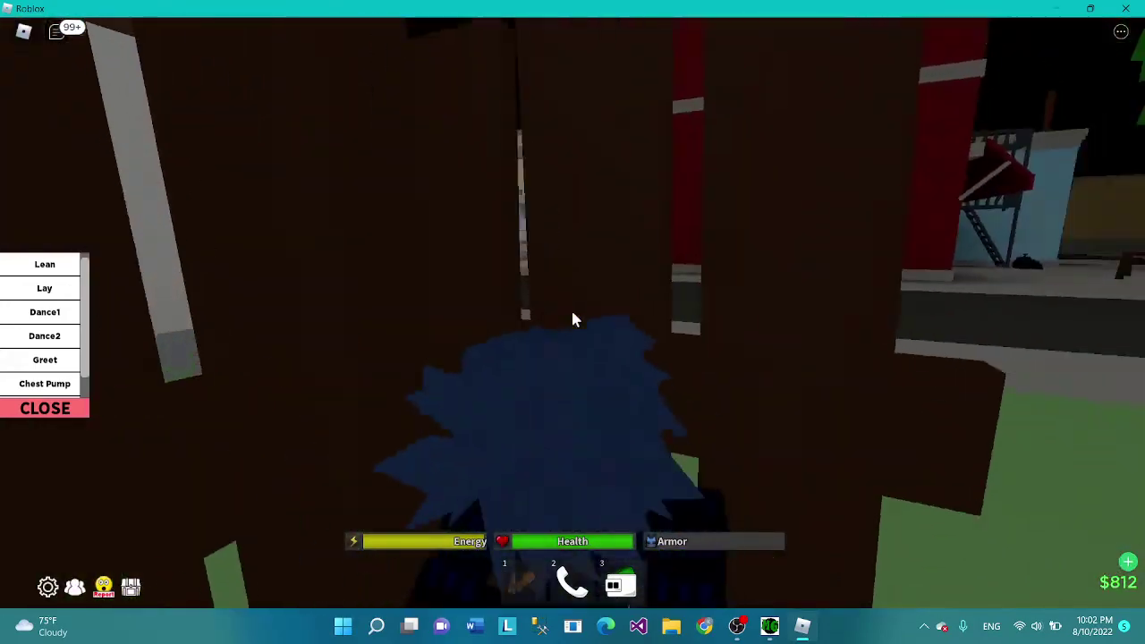
pyautogui.press('w')
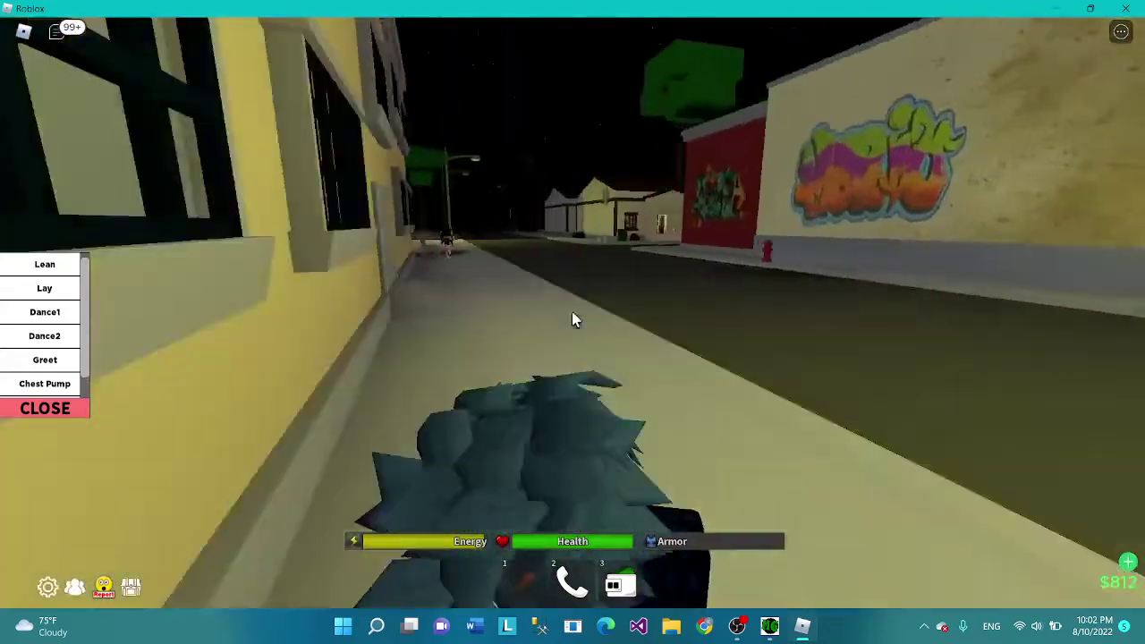
pyautogui.press('w')
pyautogui.press('s')
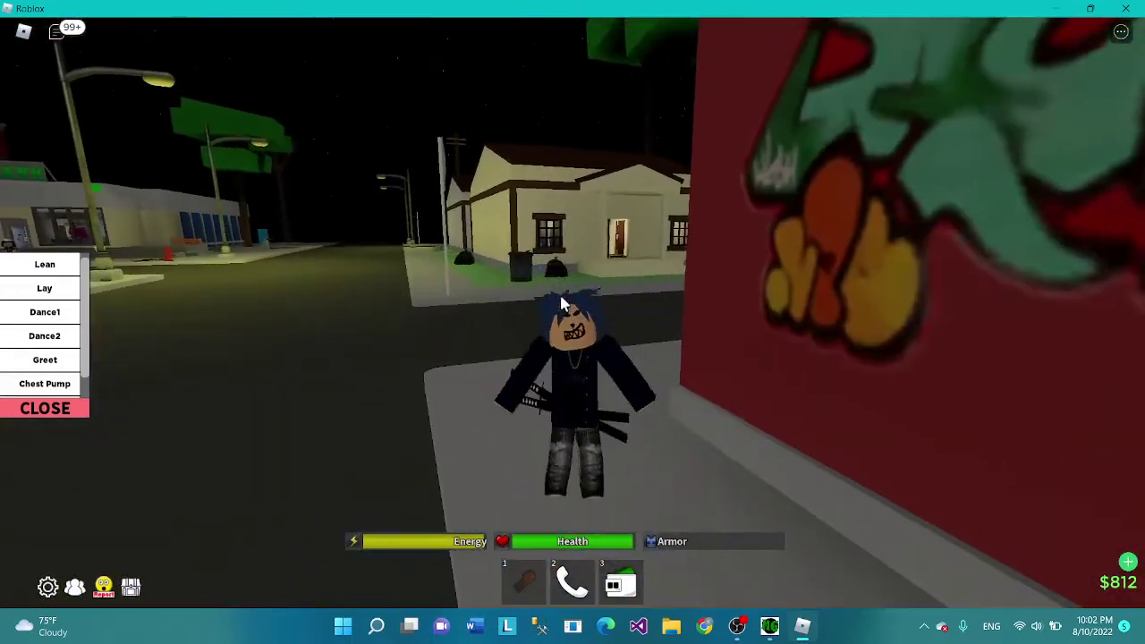
# Move the character into the intersection facing the white house, and return to the graffiti wall
pyautogui.press('w')
pyautogui.press('a')
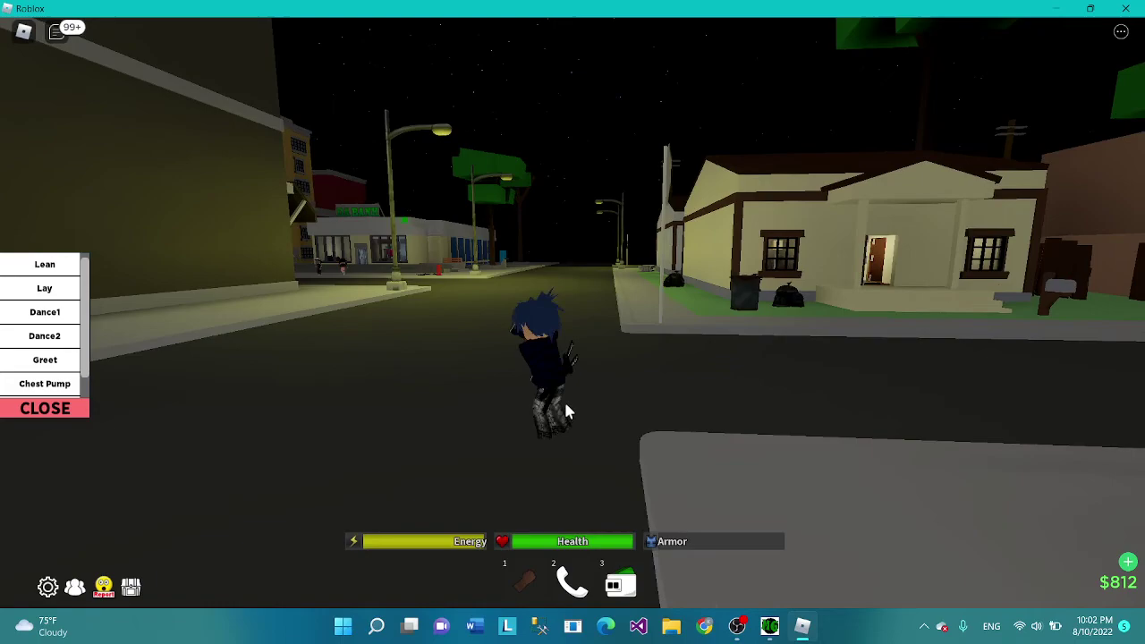
pyautogui.press('s')
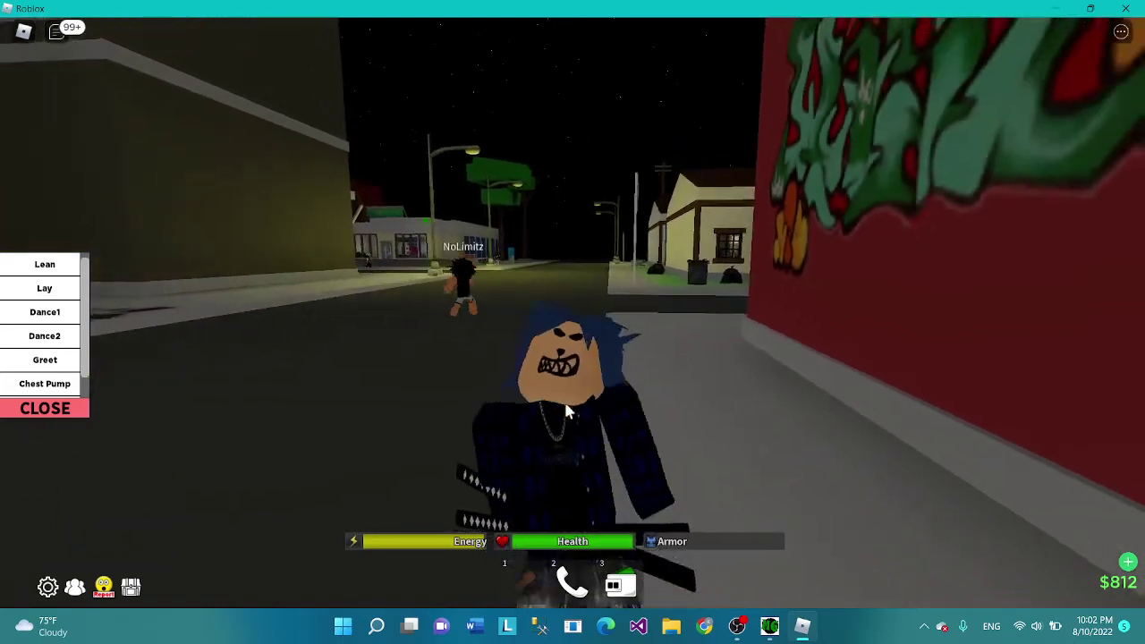
# Run the character down the street past the bank to the tree-lined sidewalk, and move back and forth near the yellow pole
pyautogui.press('w')
pyautogui.scroll(5, 573, 320)
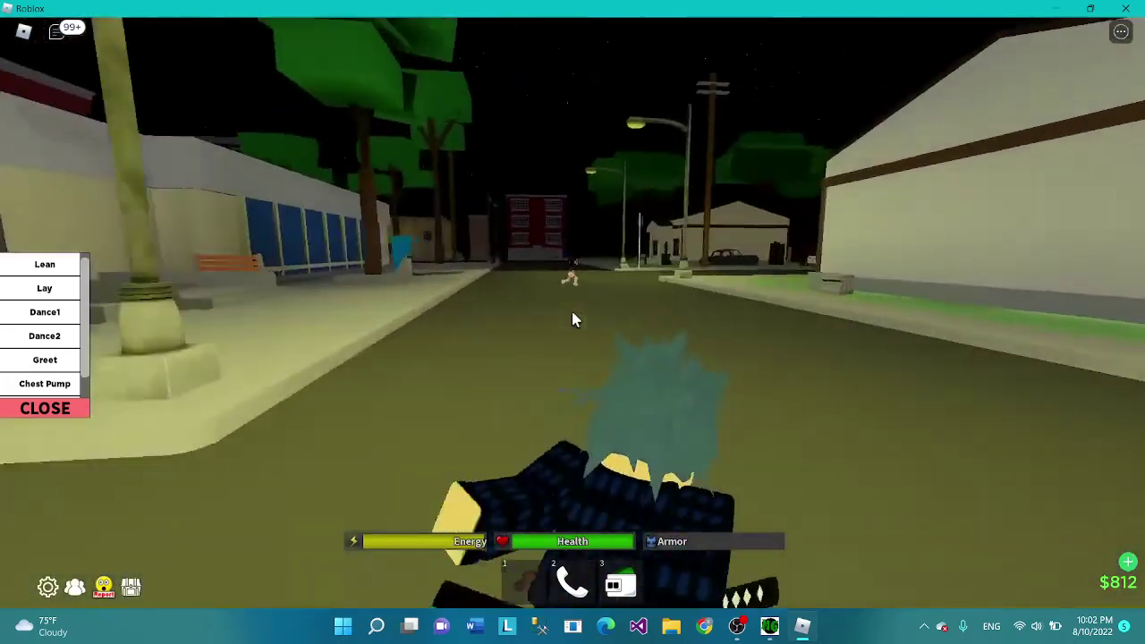
pyautogui.press('w')
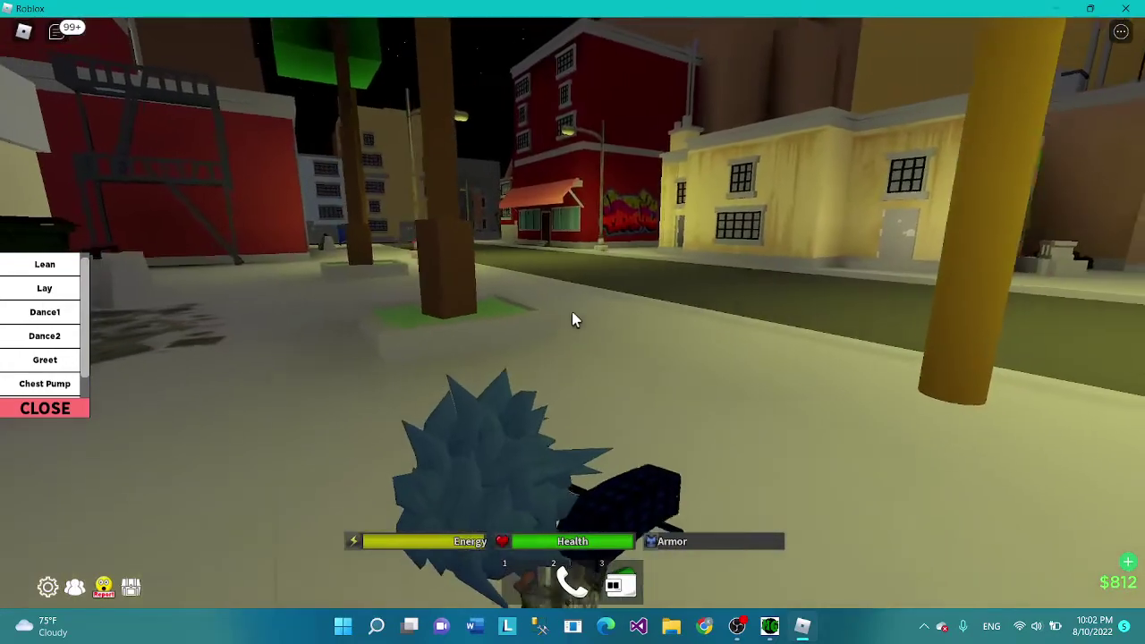
pyautogui.scroll(-4, 572, 319)
pyautogui.press('s')
pyautogui.press('w')
pyautogui.press('s')
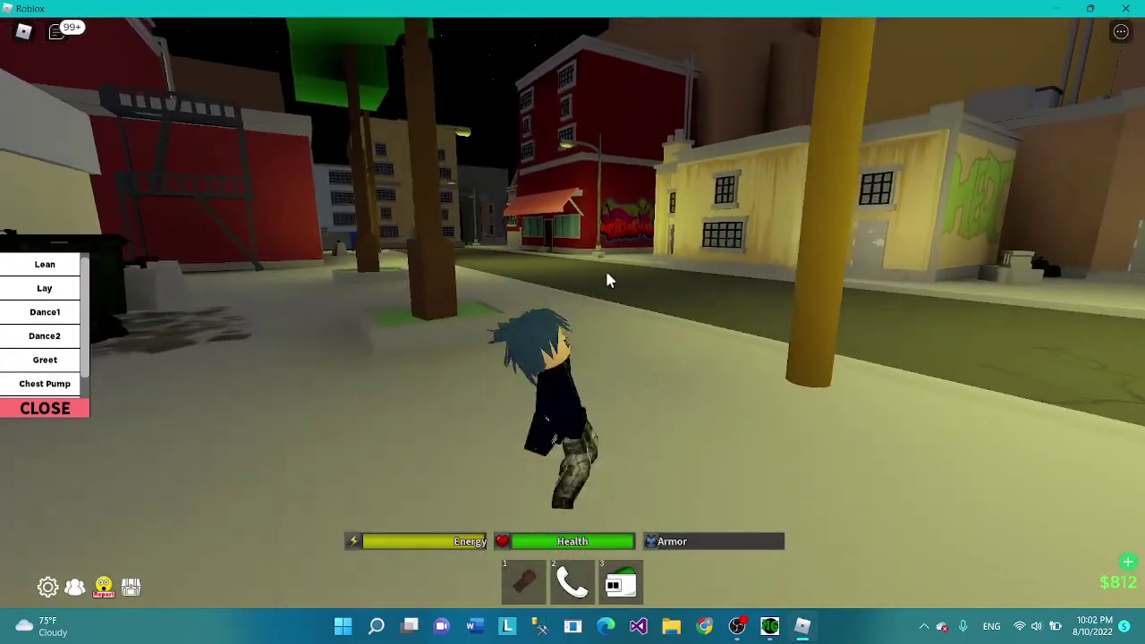
pyautogui.press('w')
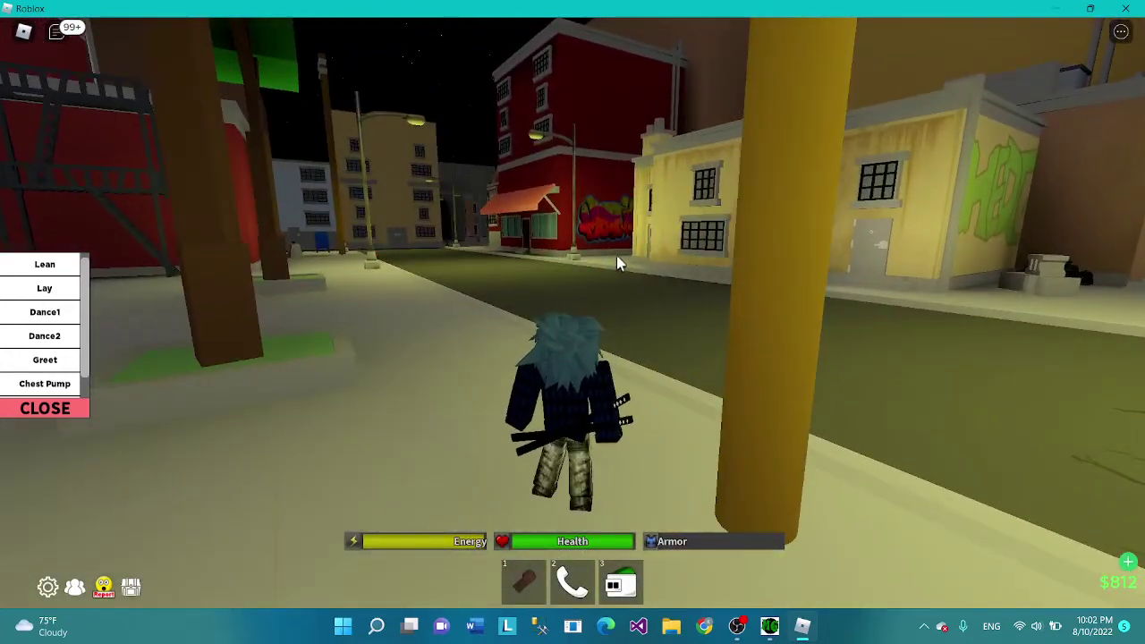
# Run the character along the street to the yellow building's double doors, and turn the character to face the camera
pyautogui.scroll(5, 572, 317)
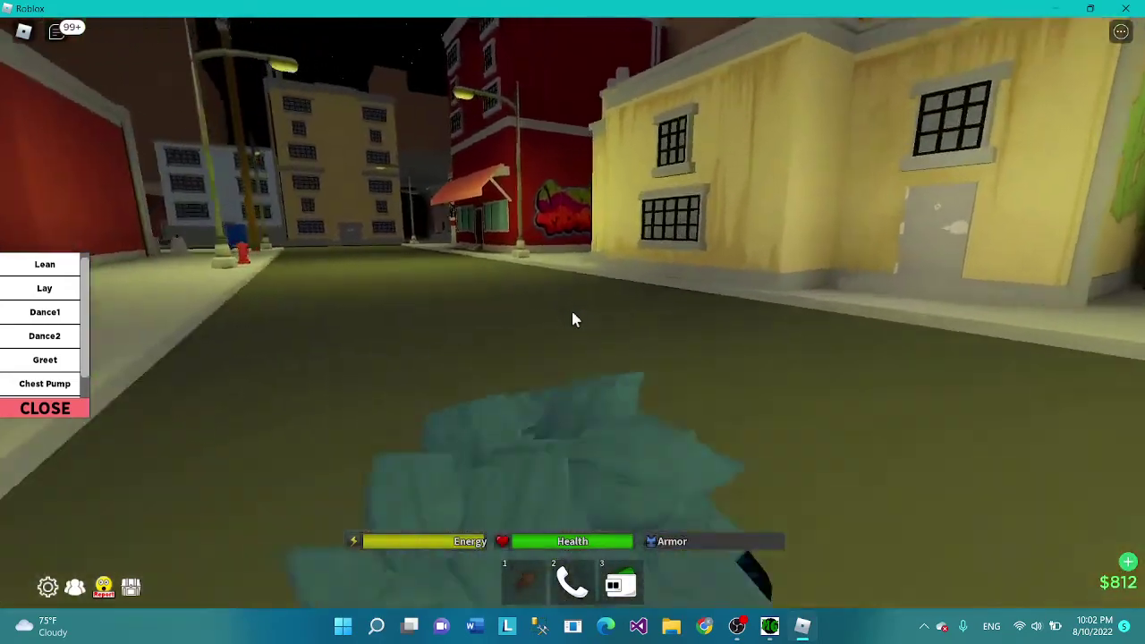
pyautogui.press('Left')
pyautogui.press('w')
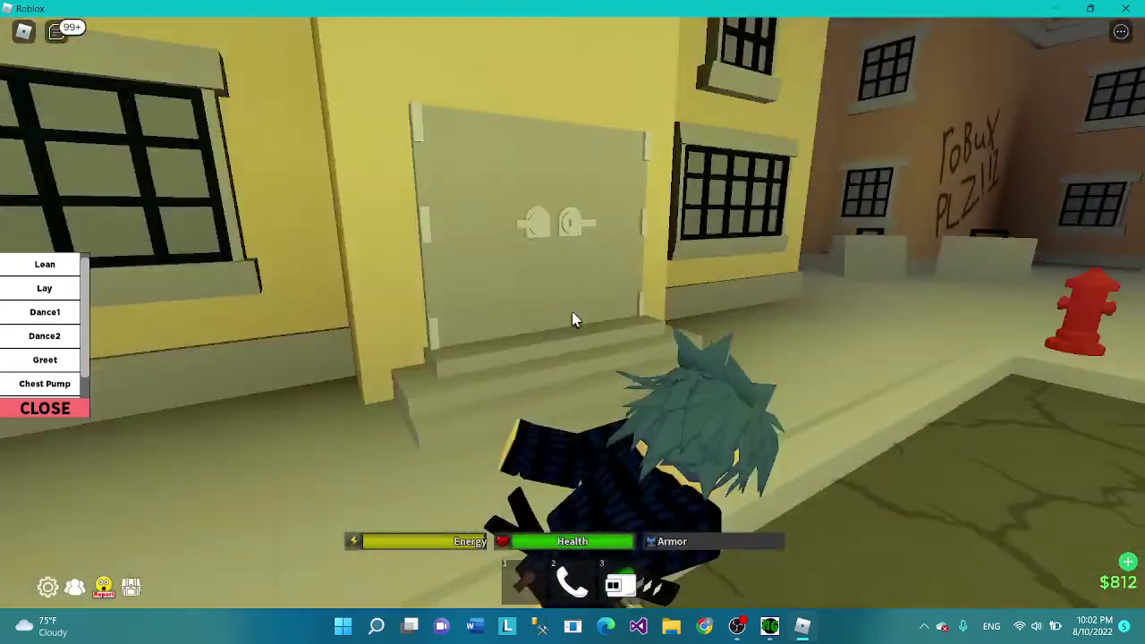
pyautogui.press('w')
pyautogui.press('s')
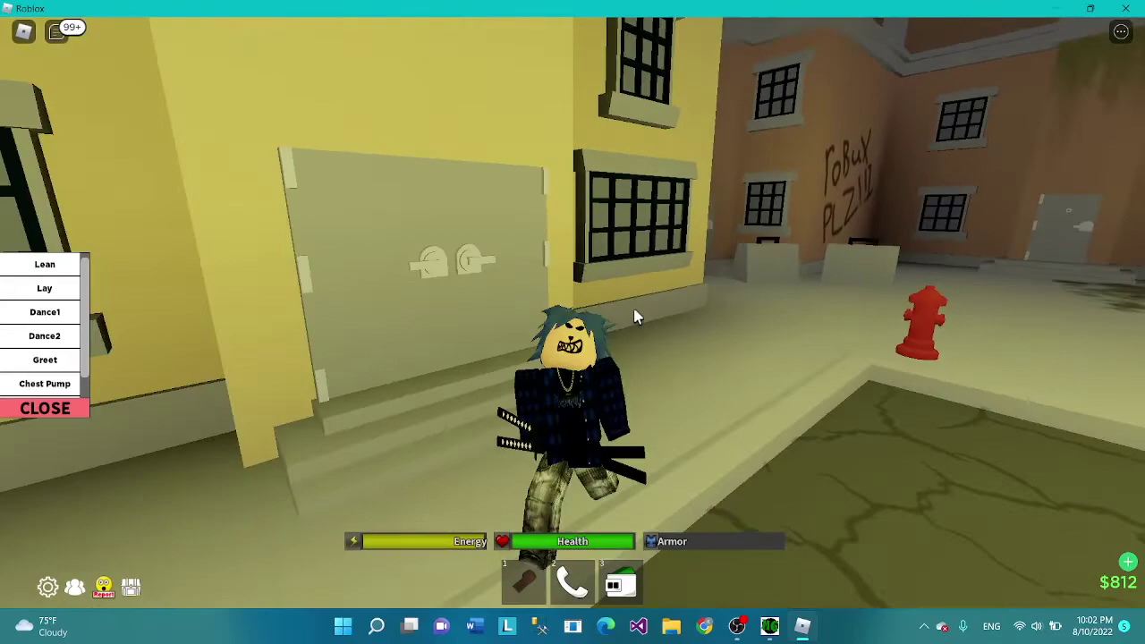
# Run the character to the corner with the blue mailbox, and take out and put away the wallet
pyautogui.press('Left')
pyautogui.press('w')
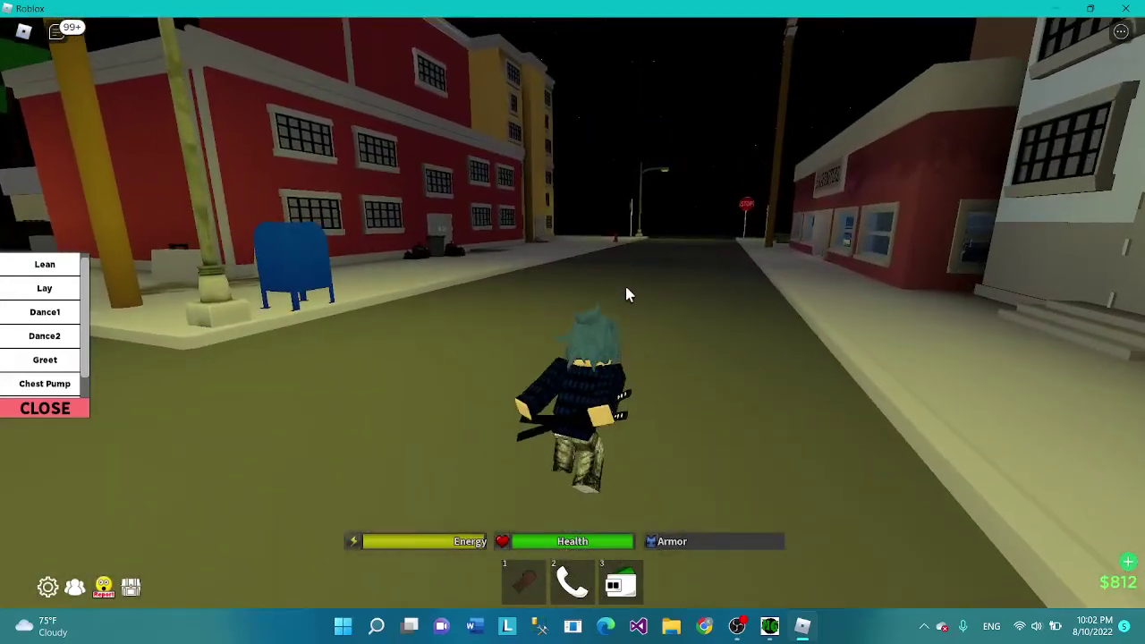
pyautogui.press('a')
pyautogui.press('3')
pyautogui.press('3')
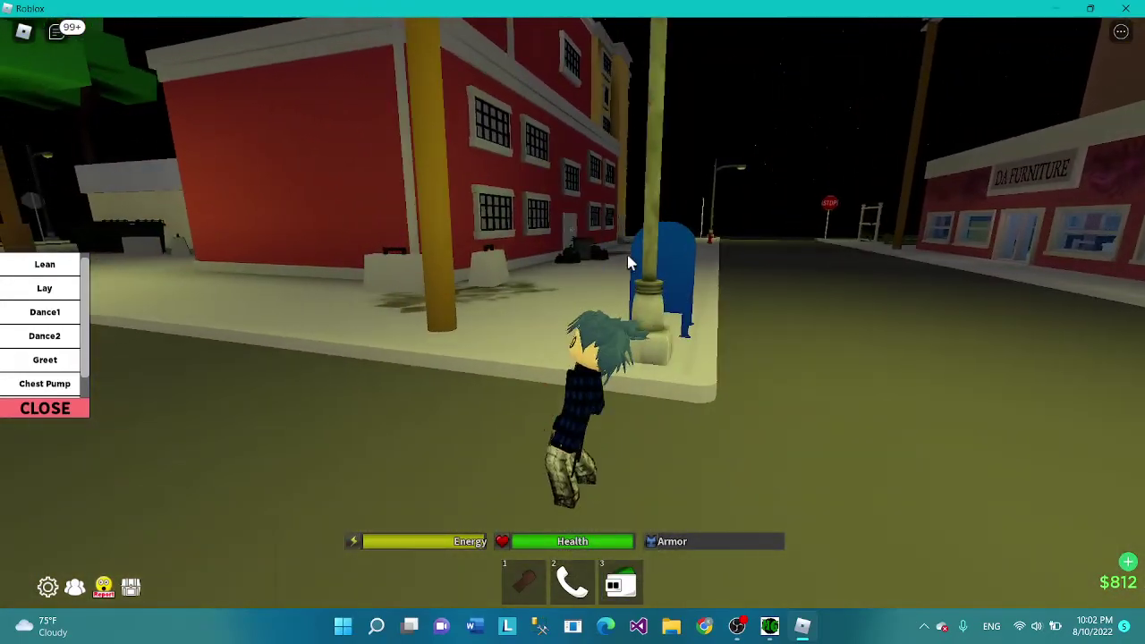
# Jump the character onto the blue mailbox, repeatedly taking out and putting away the wallet, and face the red building
pyautogui.press('w')
pyautogui.press('3')
pyautogui.press('space')
pyautogui.press('3')
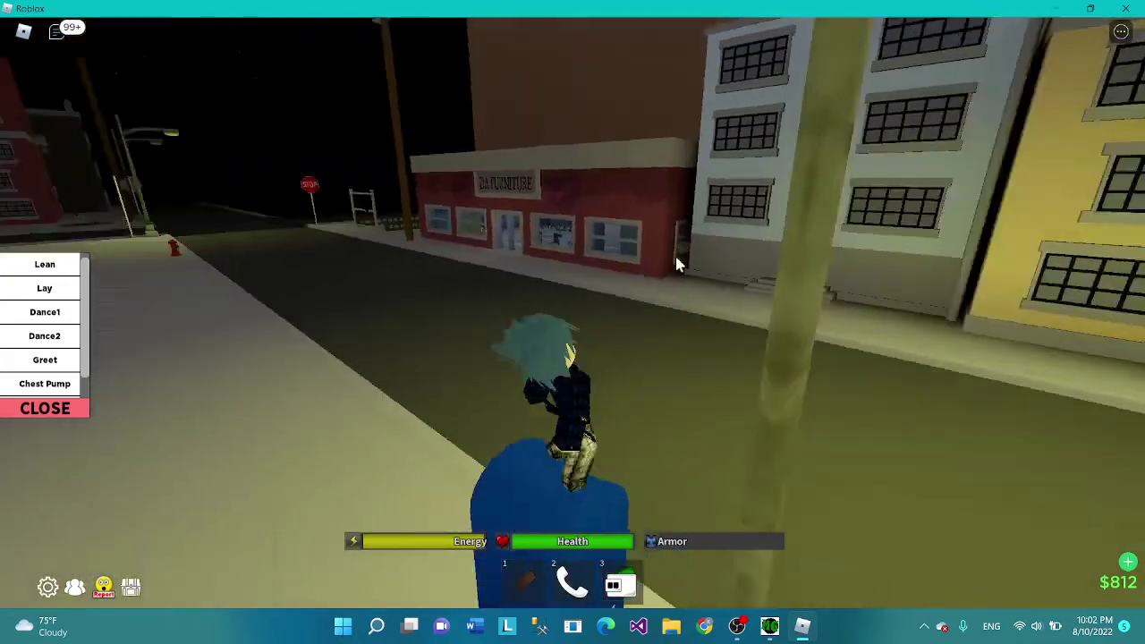
pyautogui.press('3')
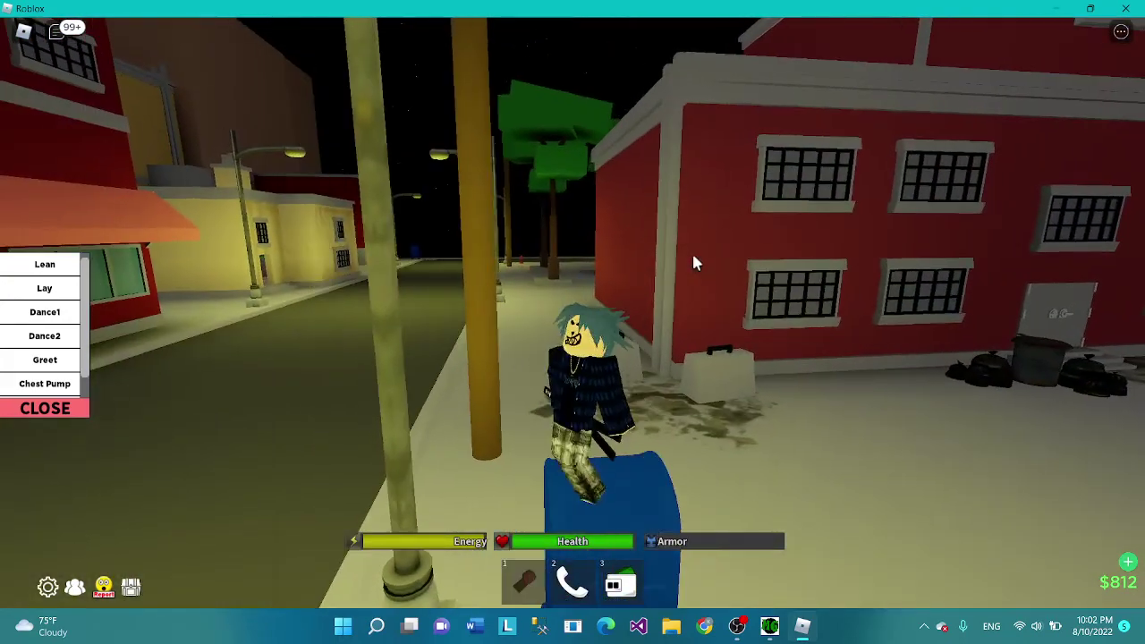
pyautogui.press('3')
pyautogui.press('Right')
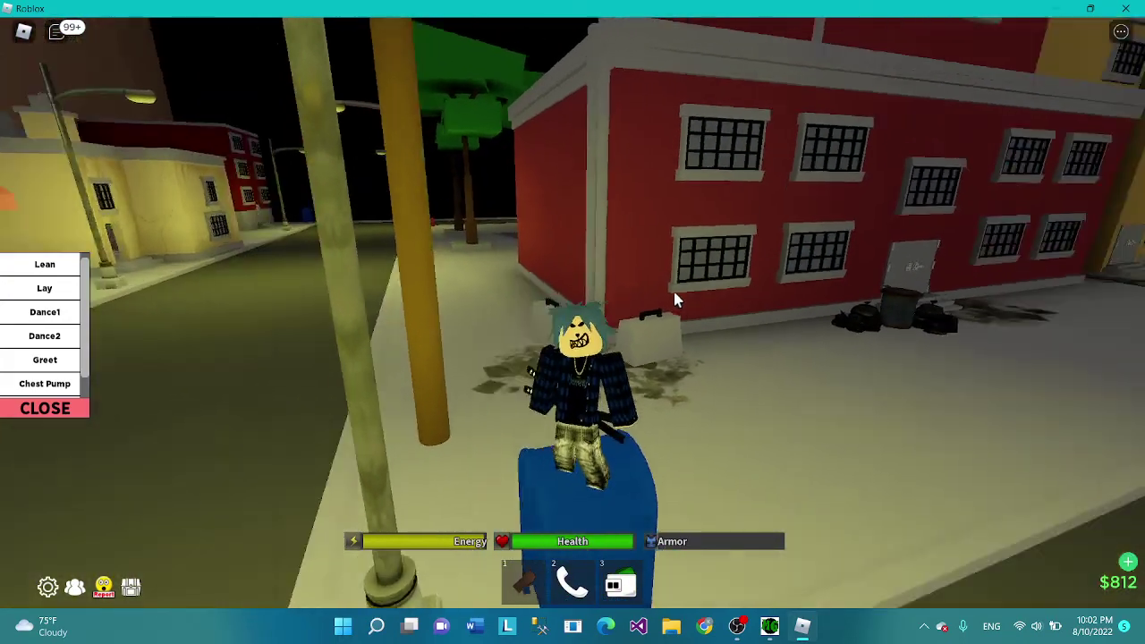